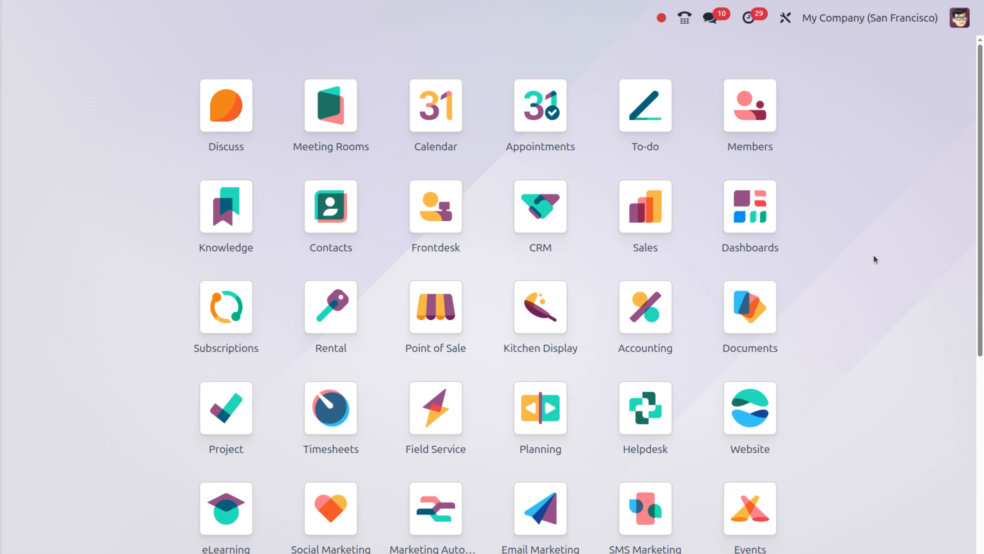
# Open the Accounting app's settings and search them for "curr" to find the Currencies section.
pyautogui.write('acc')
pyautogui.press('Escape')
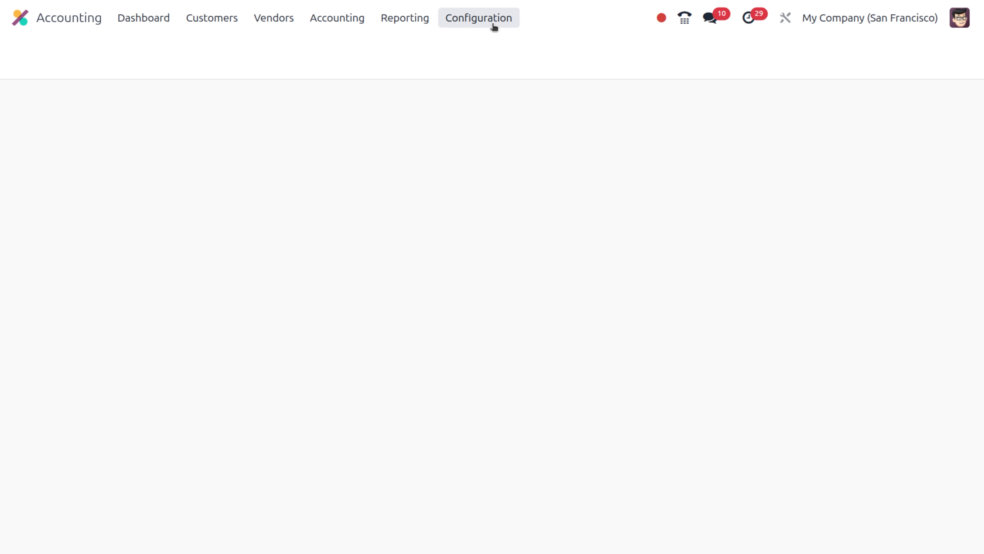
pyautogui.click(481, 18)
pyautogui.click(473, 48)
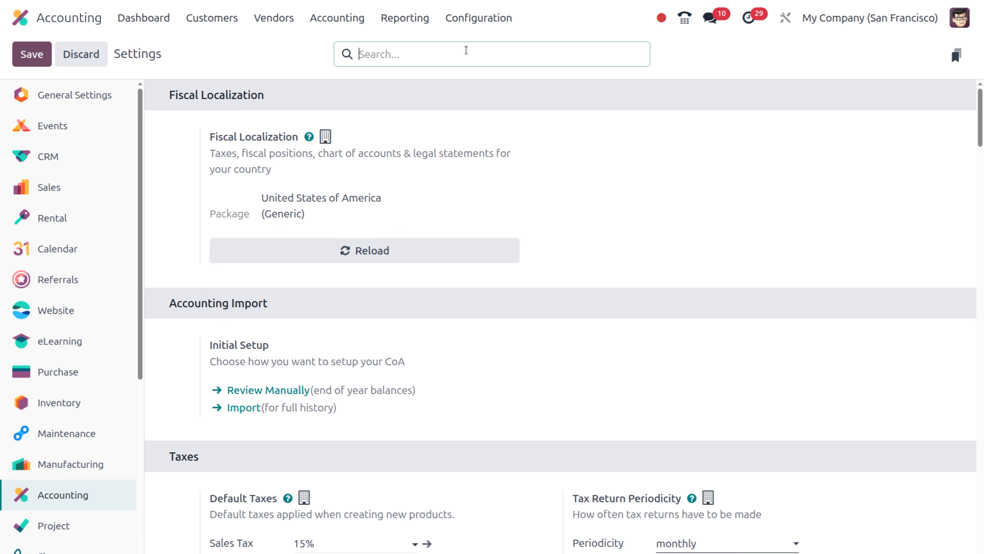
pyautogui.write('curr')
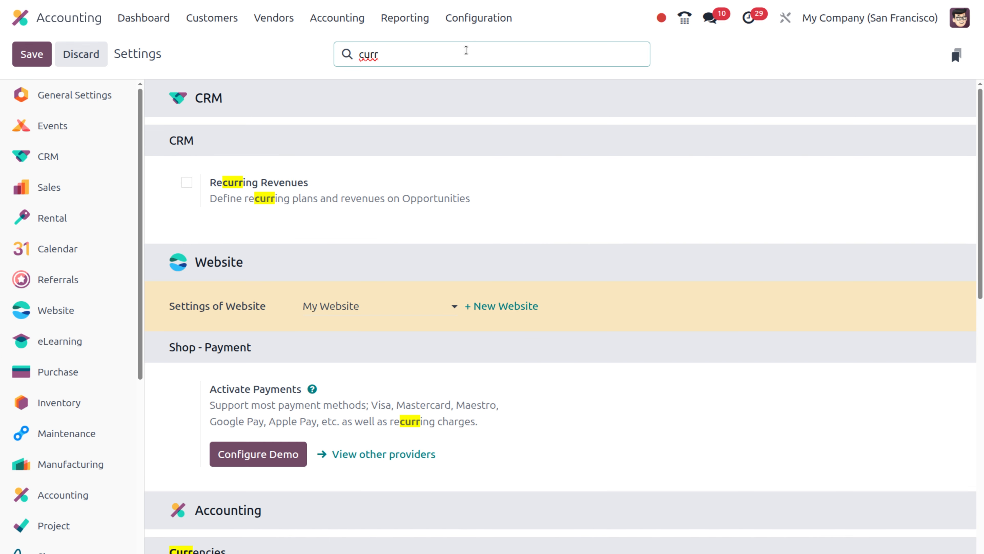
pyautogui.scroll(-5, 399, 296)
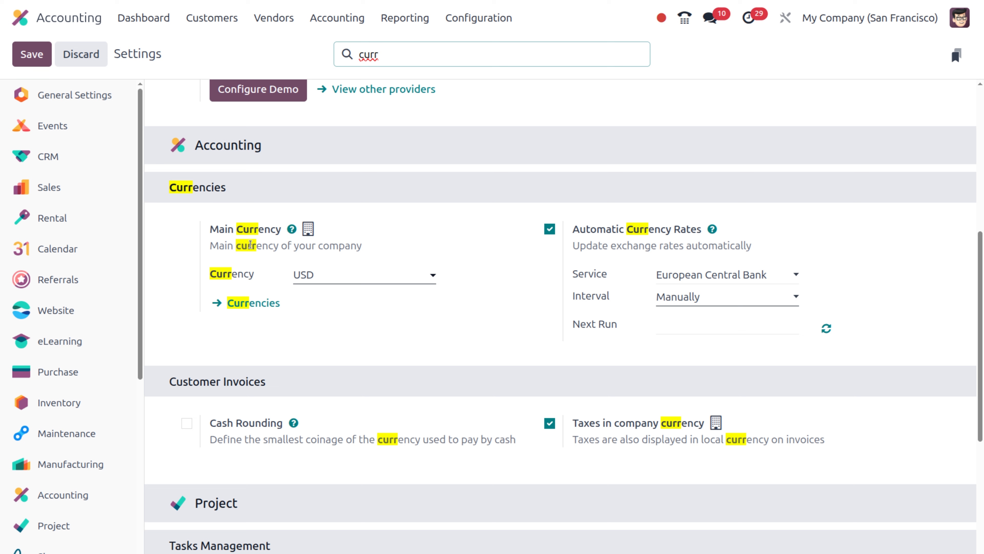
# Try to change the company's main currency to EUR and save the settings.
pyautogui.click(341, 276)
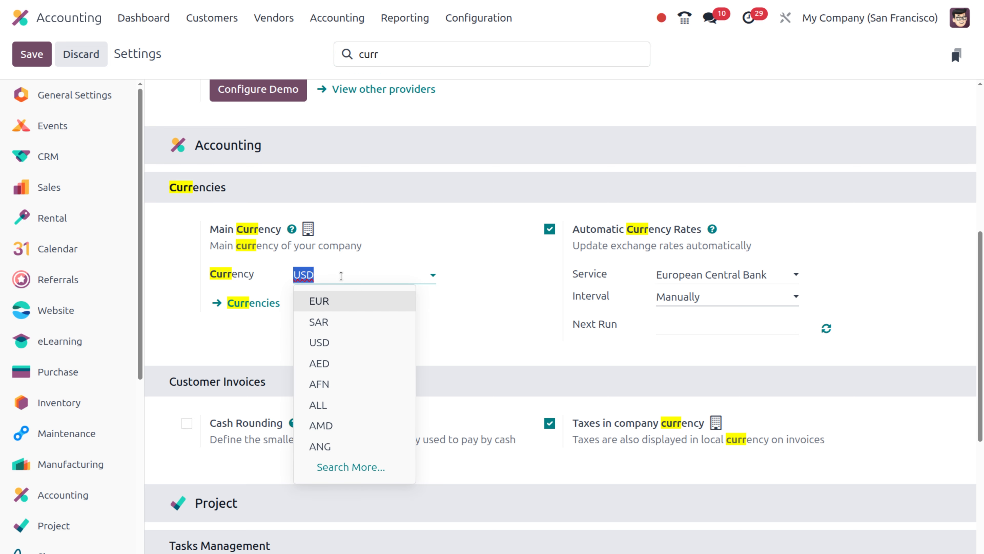
pyautogui.click(346, 306)
pyautogui.click(31, 53)
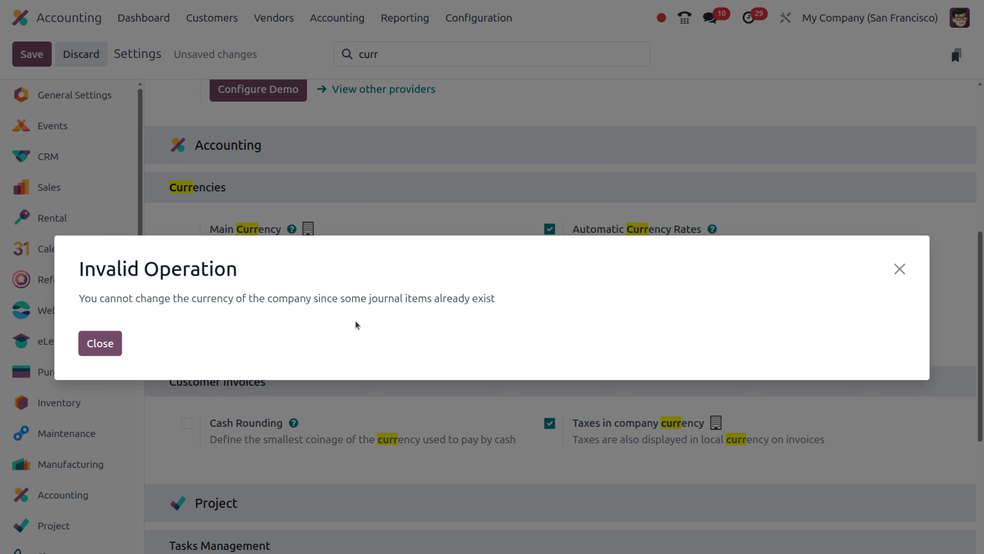
pyautogui.click(102, 350)
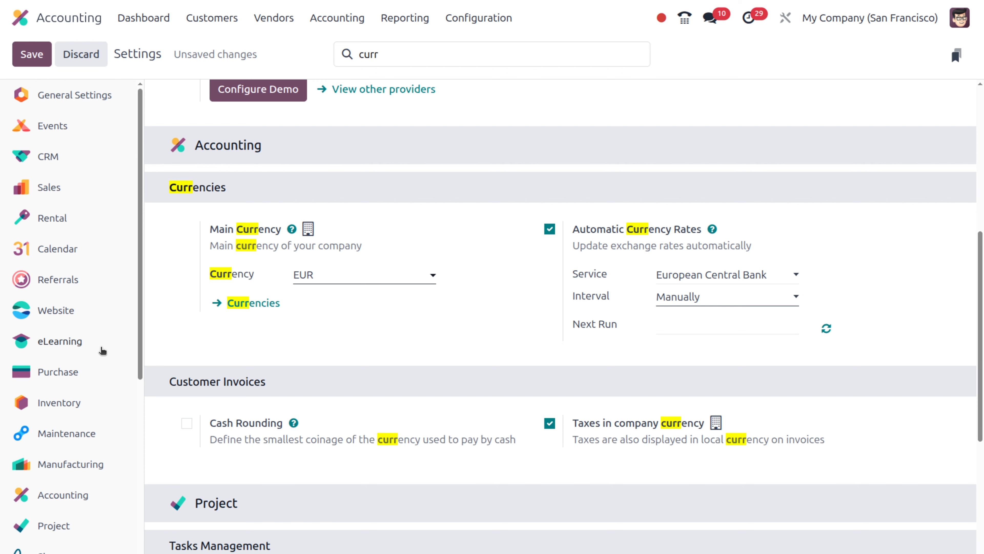
pyautogui.click(32, 59)
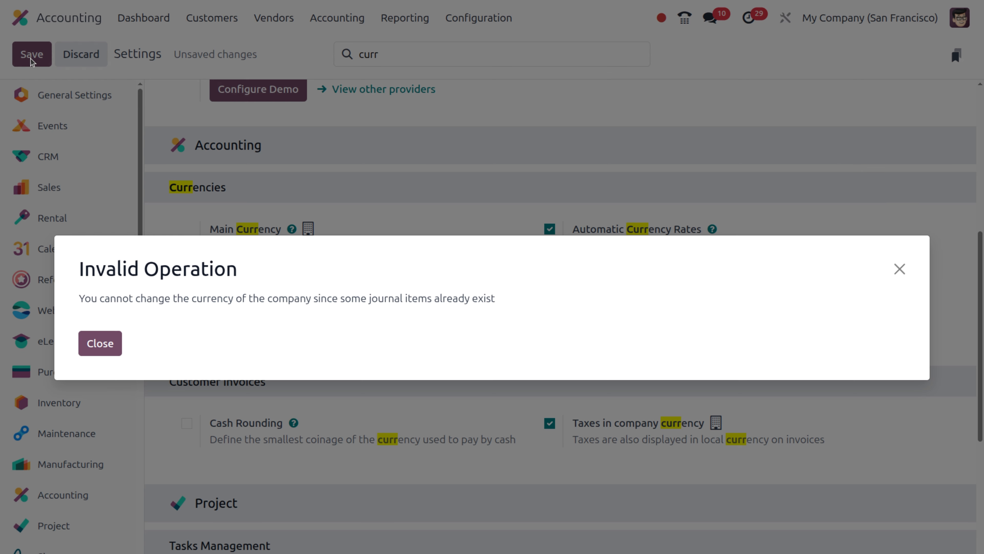
pyautogui.click(101, 345)
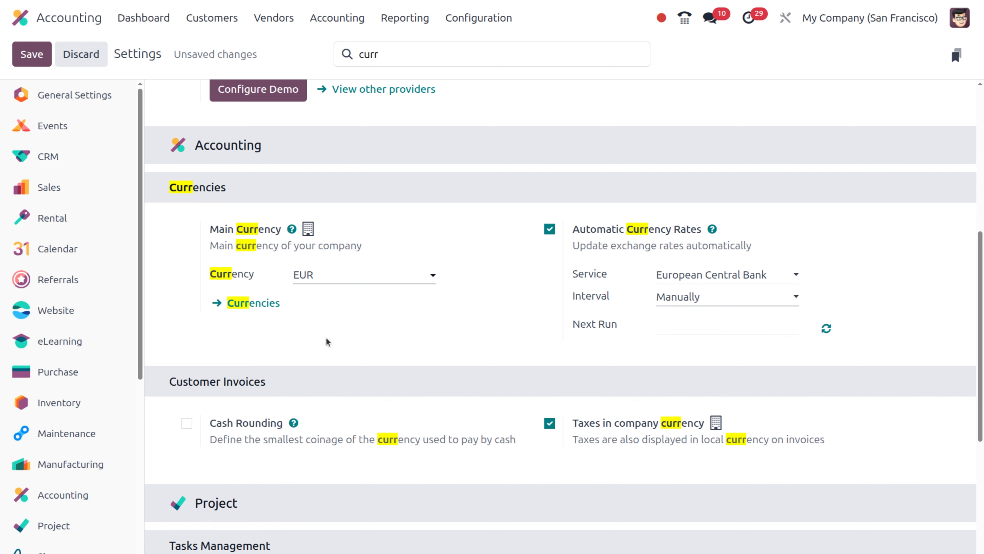
# Set the company's main currency back to USD and save the settings.
pyautogui.click(330, 278)
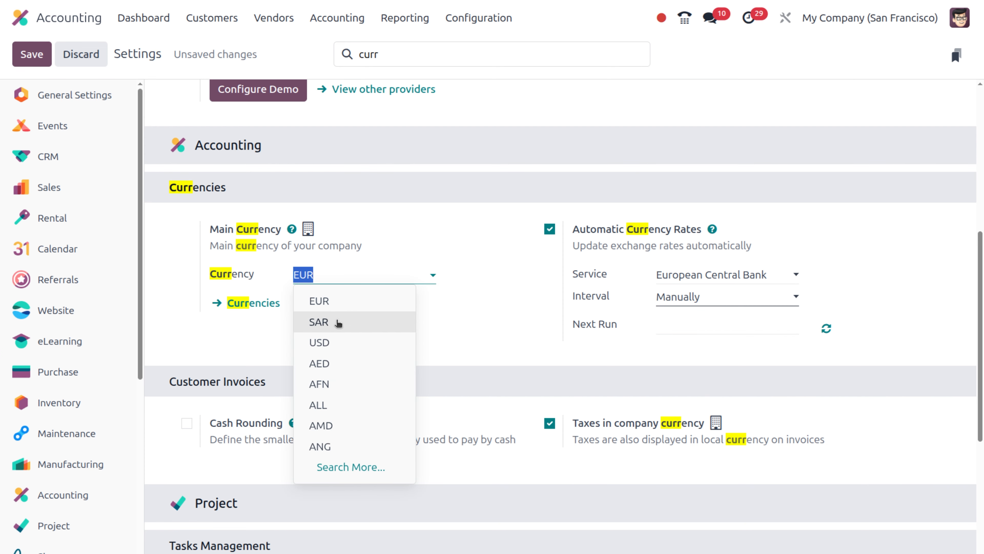
pyautogui.click(337, 342)
pyautogui.click(38, 56)
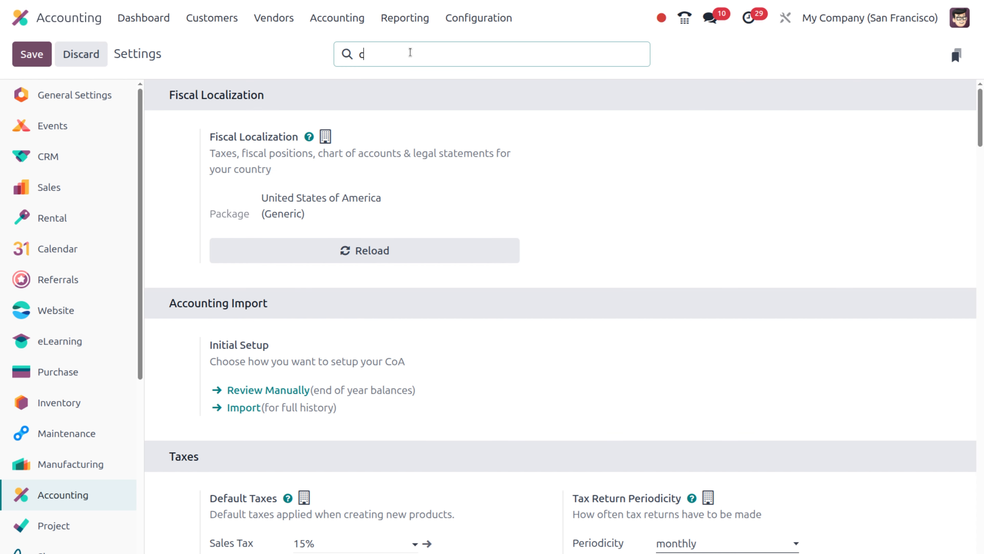
# Search the settings for "curr" and open the full list of currencies from the Accounting section.
pyautogui.write('curr')
pyautogui.scroll(-3, 370, 241)
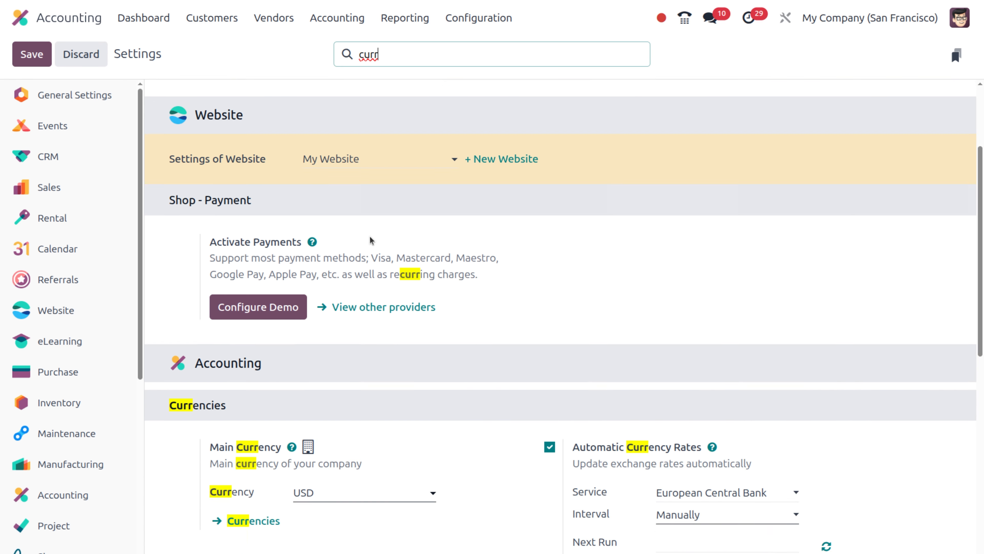
pyautogui.scroll(-5, 370, 240)
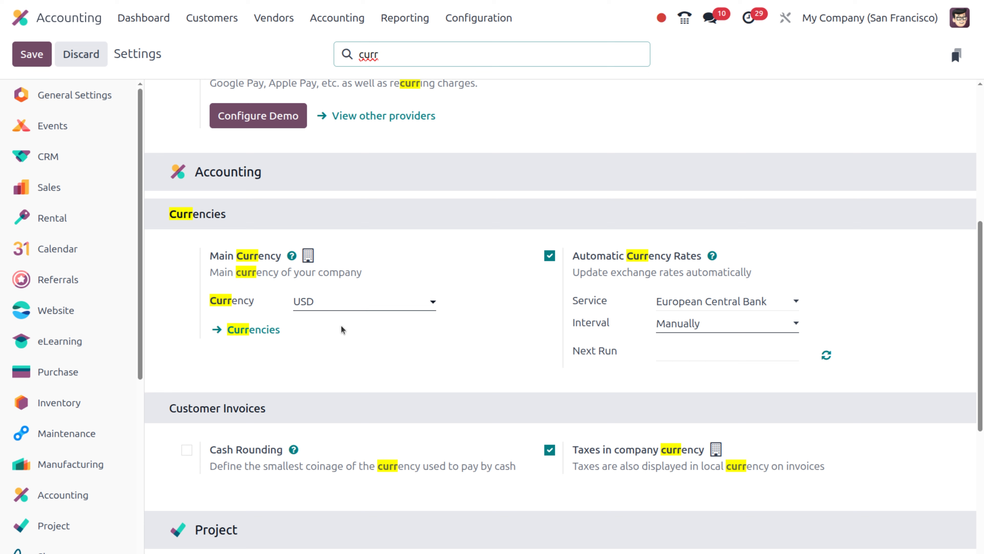
pyautogui.click(268, 329)
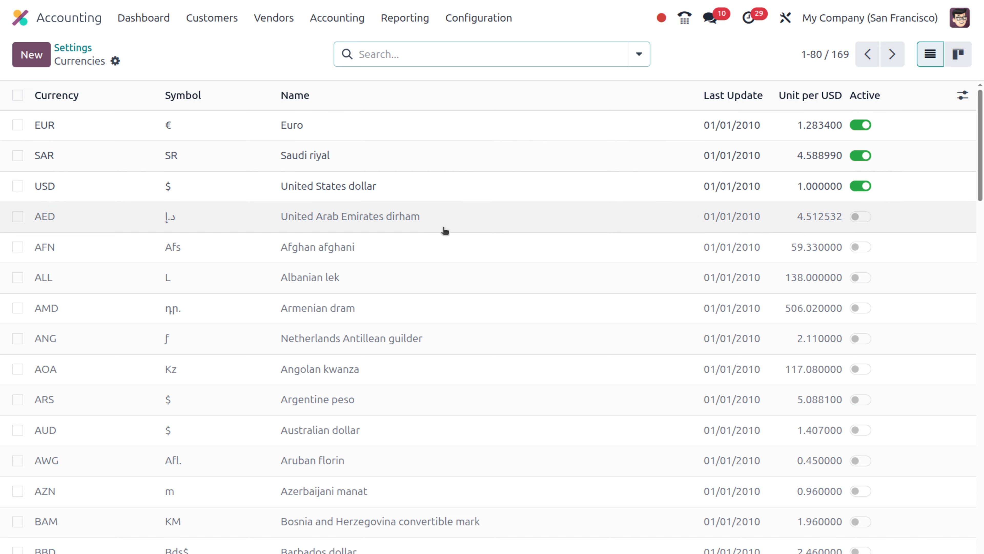
# Activate the United Arab Emirates dirham (AED) and deactivate it again.
pyautogui.click(865, 218)
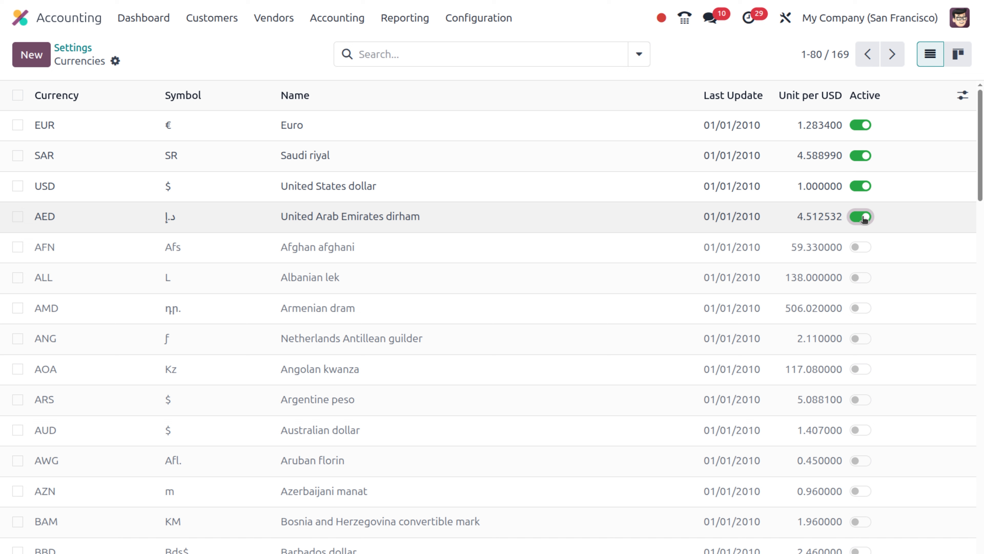
pyautogui.click(860, 217)
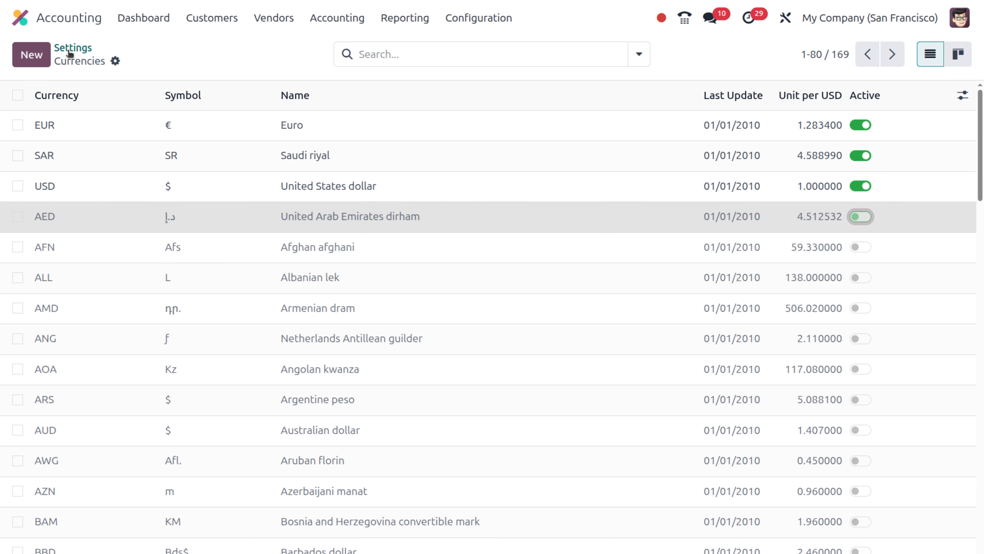
# Return to the settings and find the automatic currency rates options by searching for "curr".
pyautogui.click(71, 50)
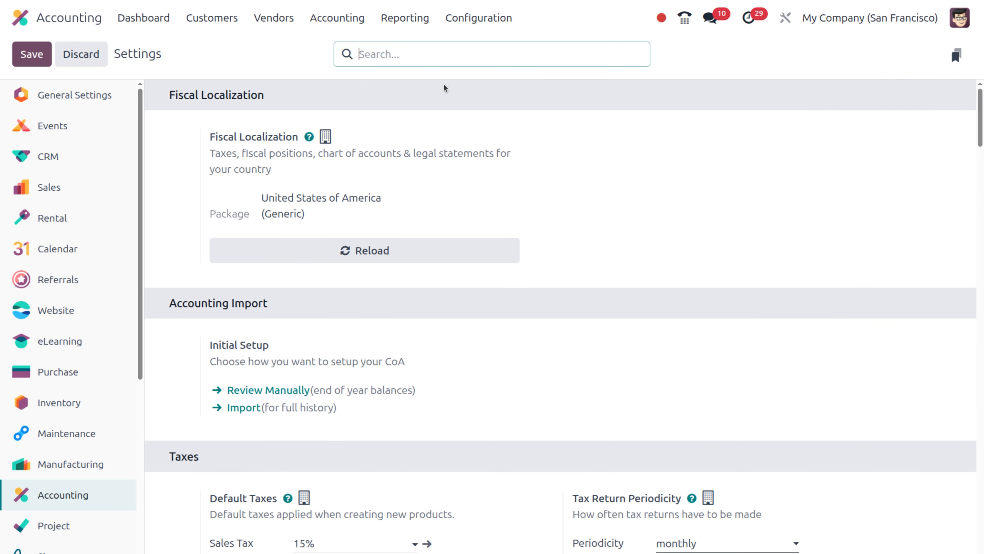
pyautogui.write('cu')
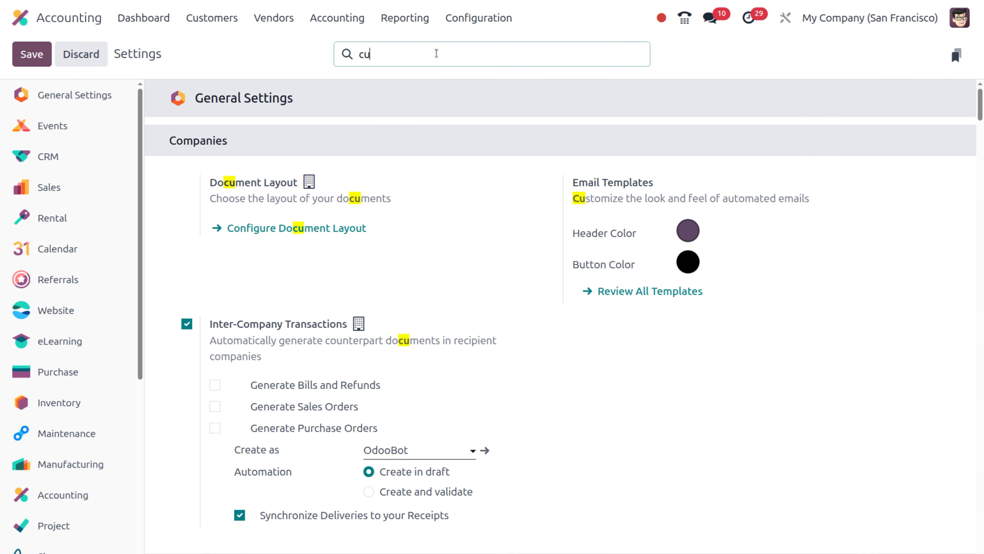
pyautogui.write('rr')
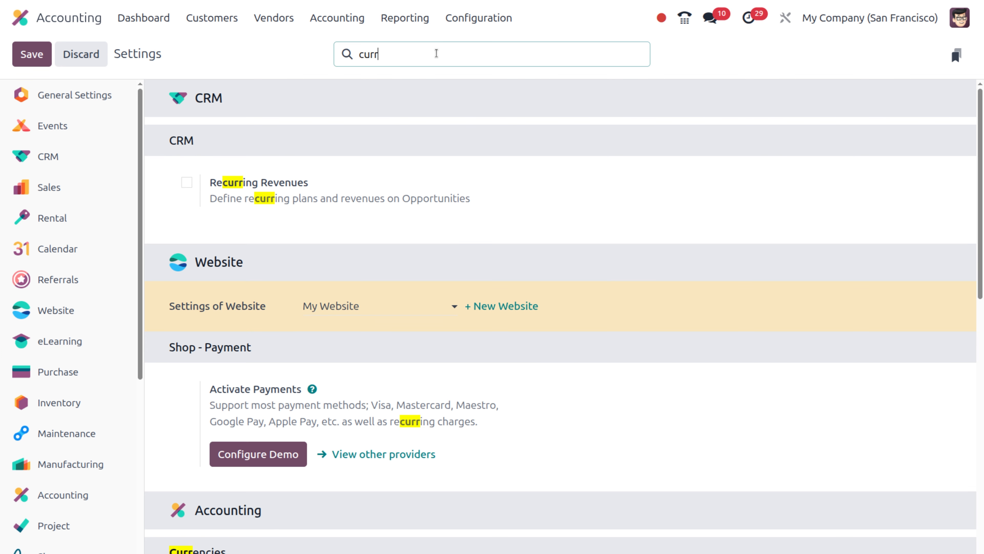
pyautogui.scroll(-5, 443, 276)
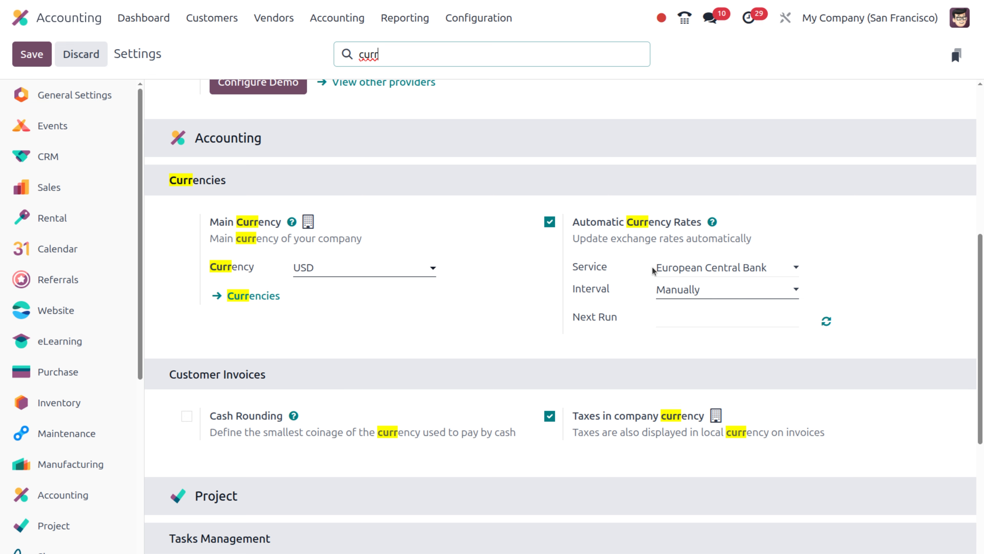
# Select European Central Bank as the automatic currency rates service, review the update interval choices, and save the settings.
pyautogui.click(711, 268)
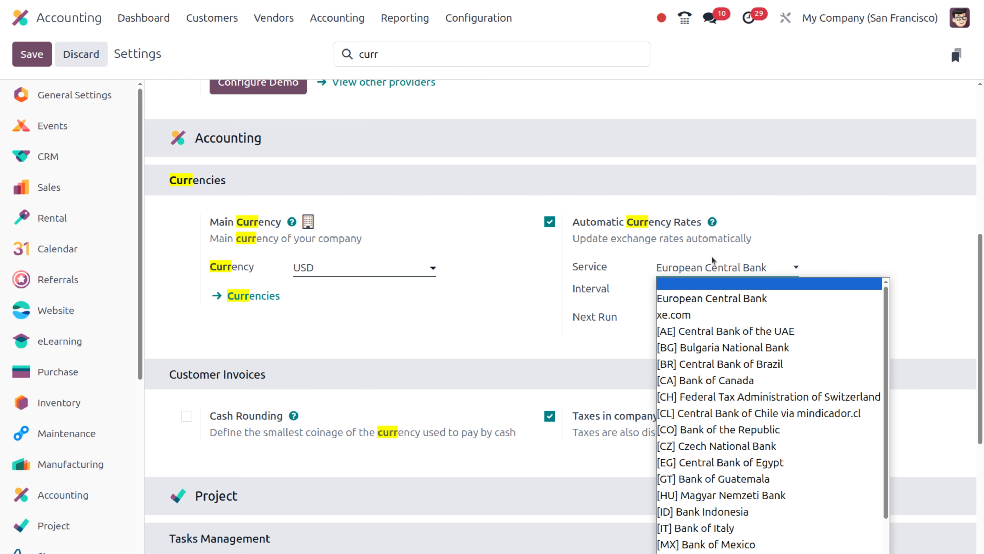
pyautogui.click(713, 298)
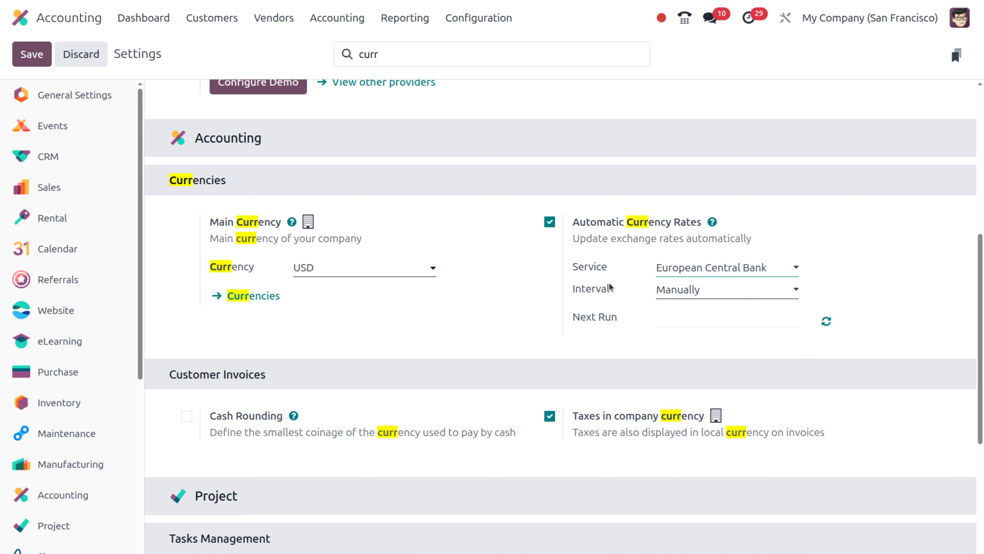
pyautogui.click(723, 296)
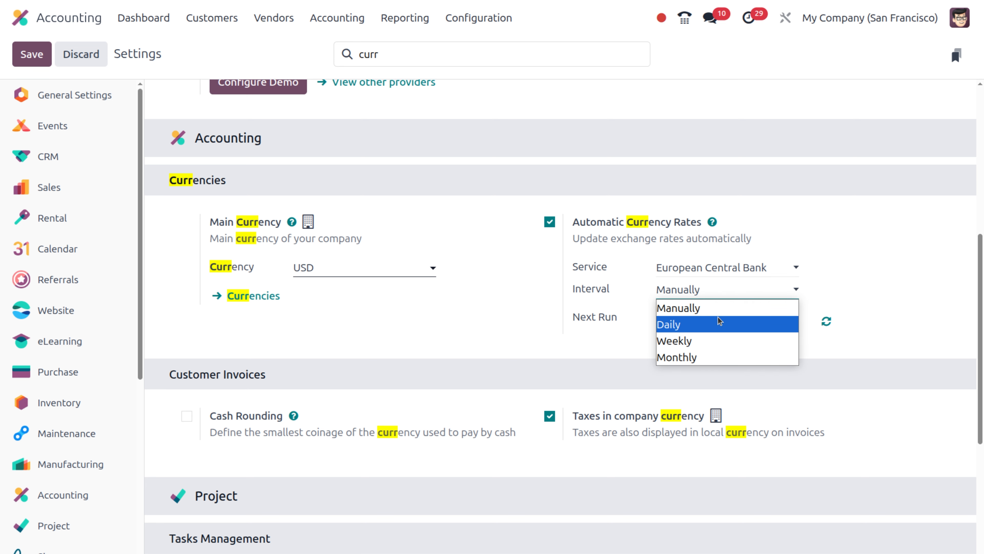
pyautogui.click(630, 351)
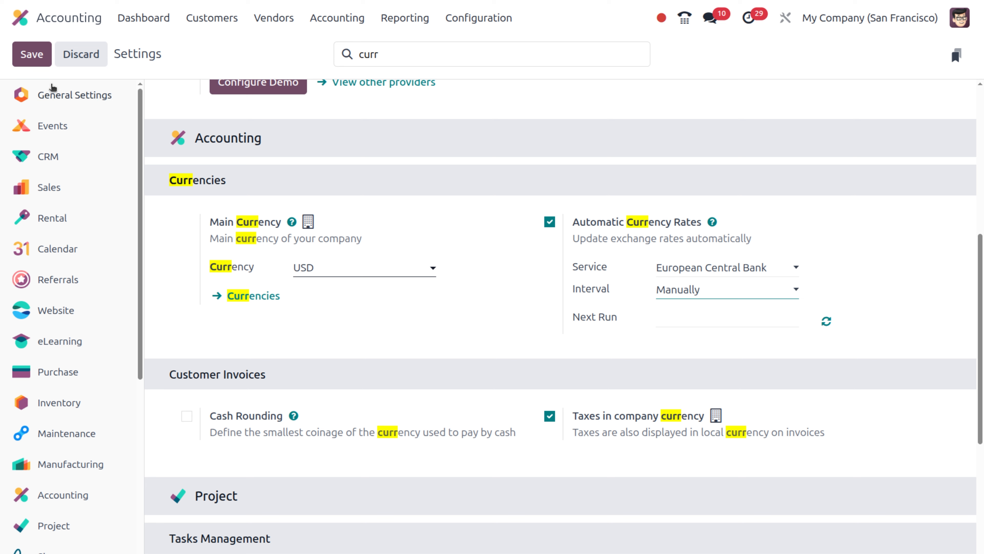
pyautogui.click(31, 55)
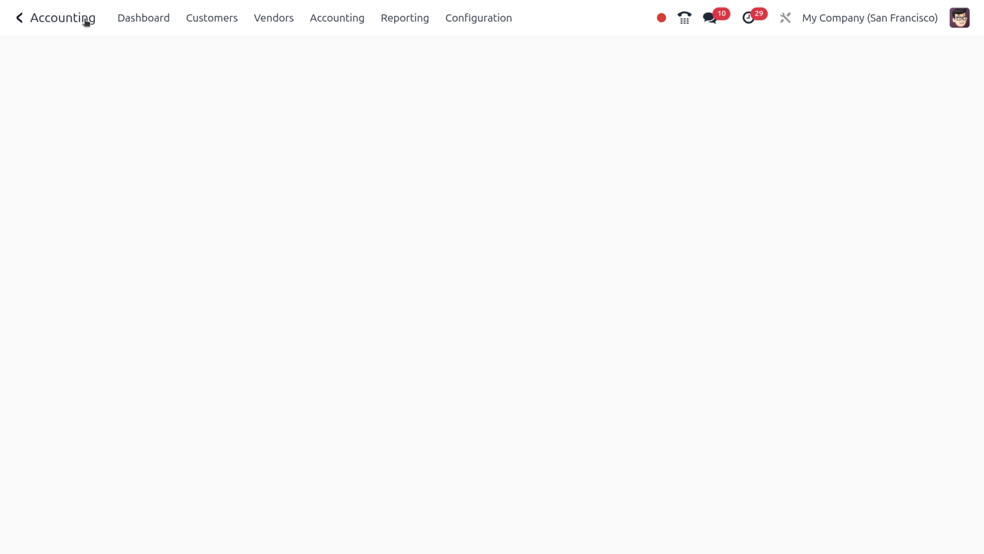
# Switch to the Purchase app and open the Azure Interior record from the vendors list.
pyautogui.click(86, 24)
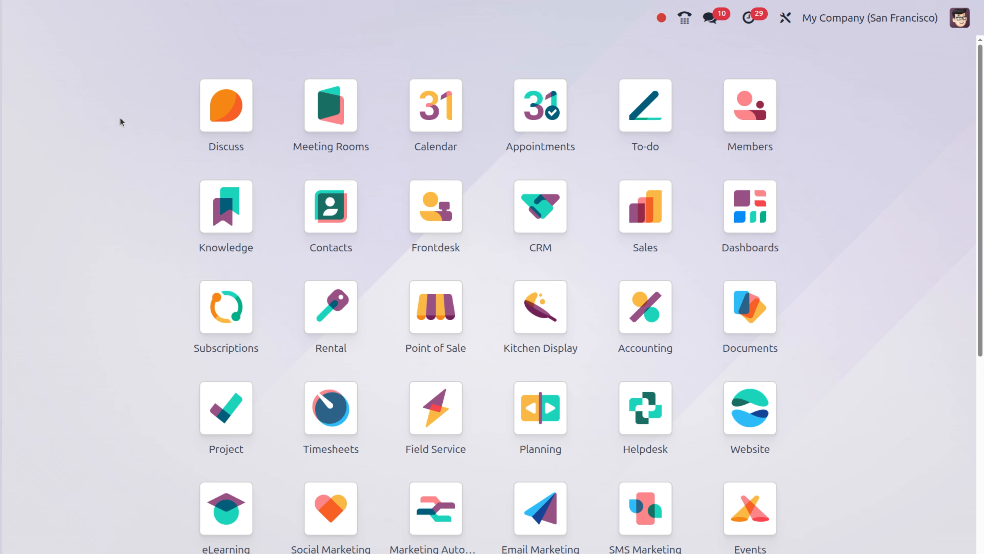
pyautogui.write('pu')
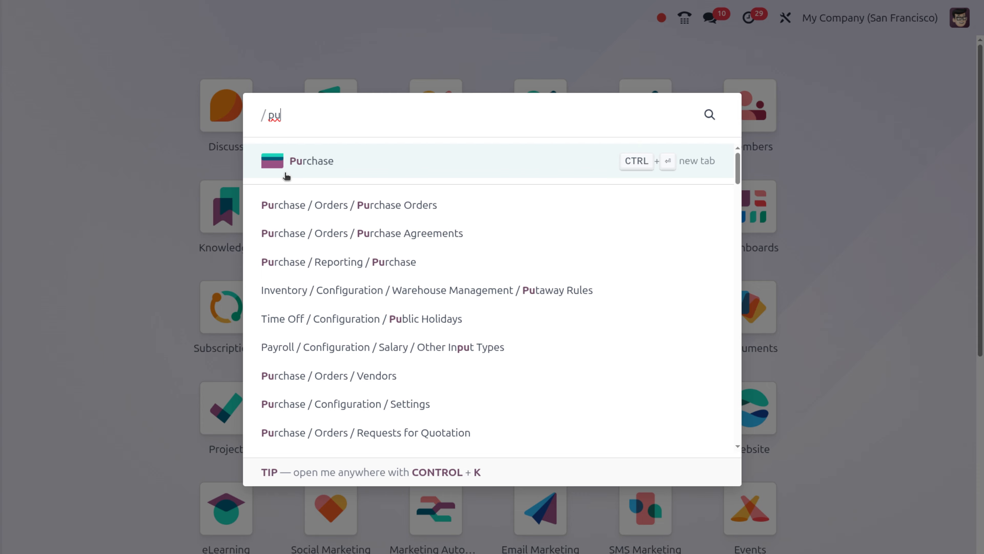
pyautogui.click(286, 175)
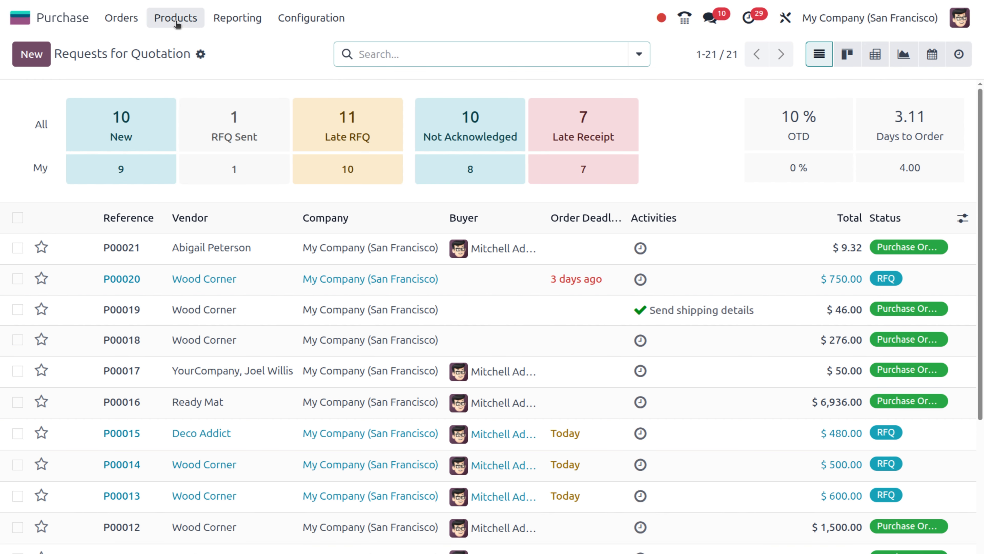
pyautogui.click(121, 18)
pyautogui.click(133, 110)
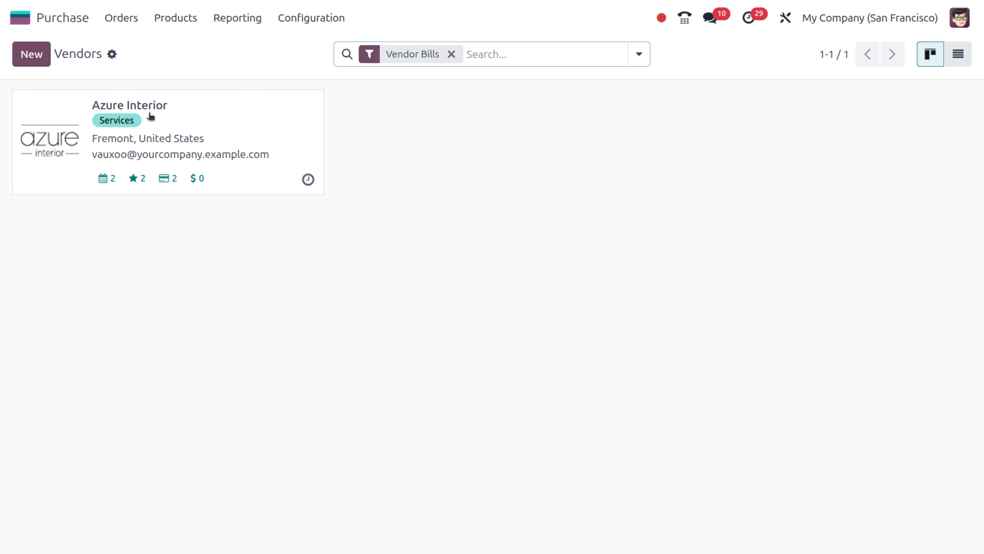
pyautogui.click(198, 125)
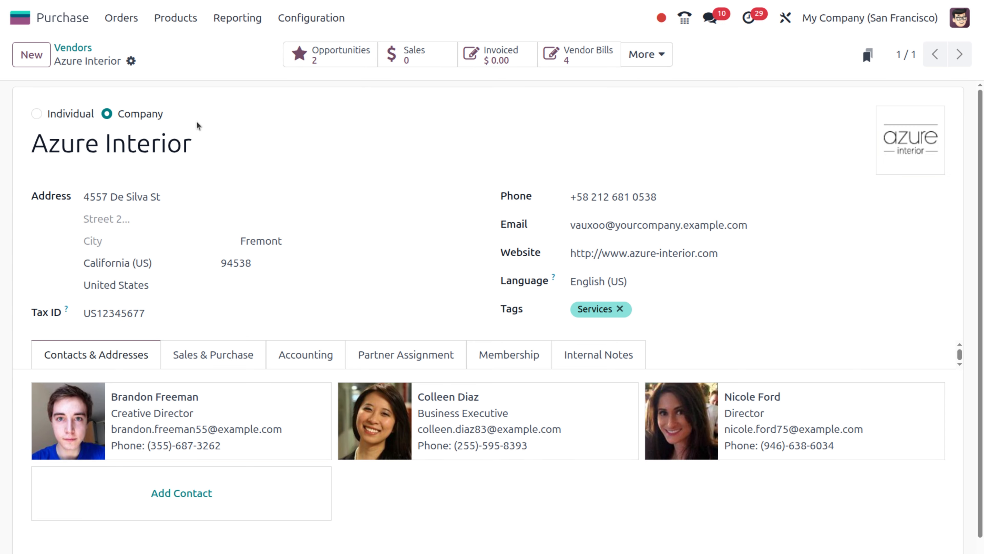
# Set the country in the Azure Interior vendor's address to Germany.
pyautogui.click(169, 287)
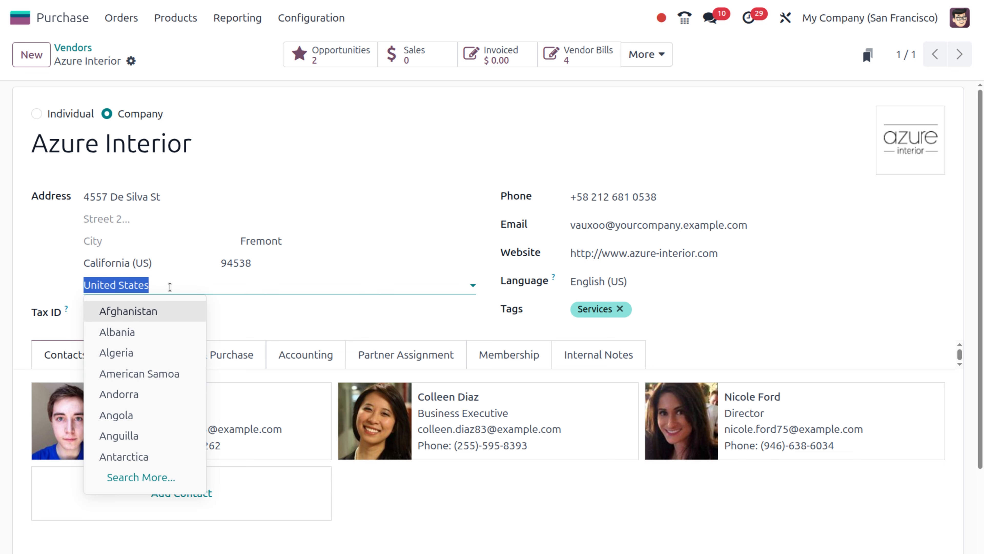
pyautogui.press('BackSpace')
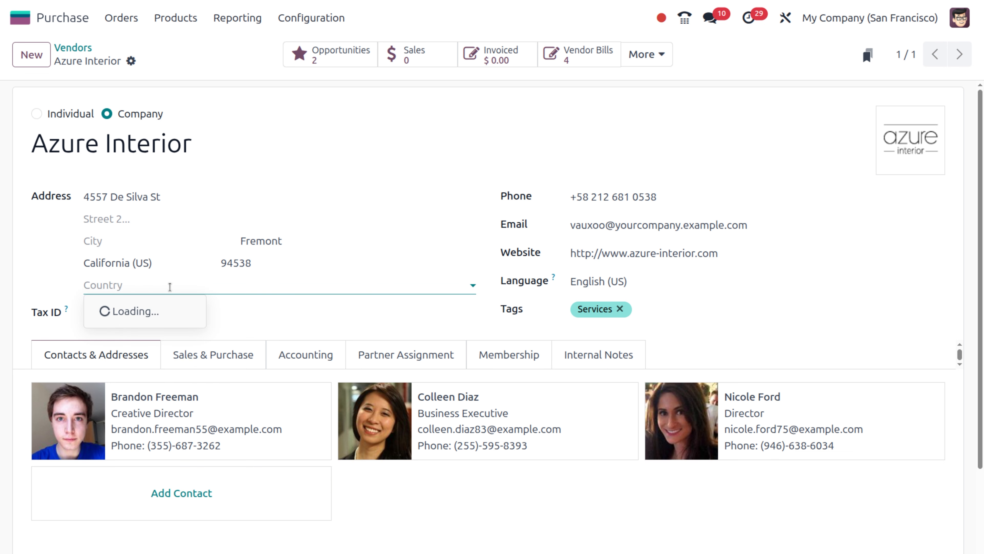
pyautogui.write('ger')
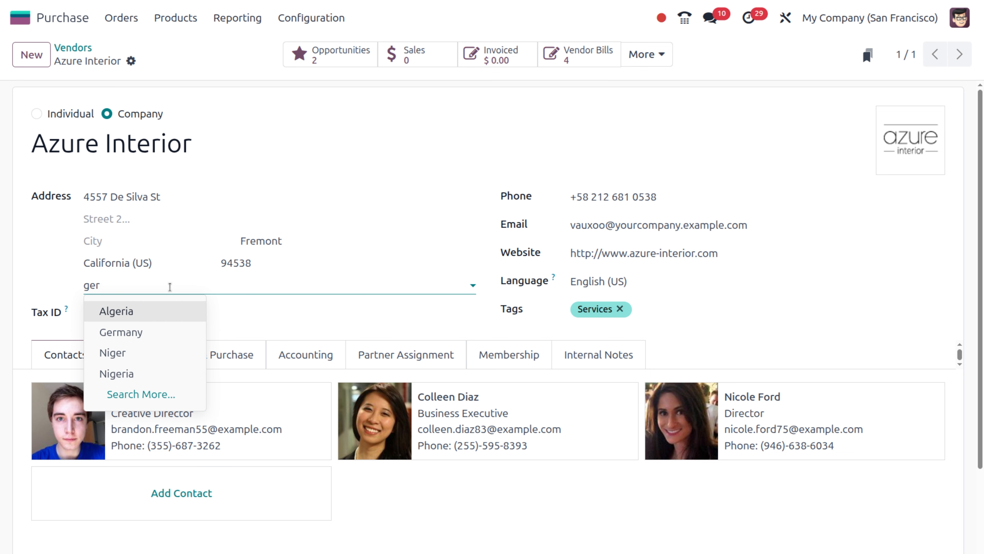
pyautogui.click(158, 334)
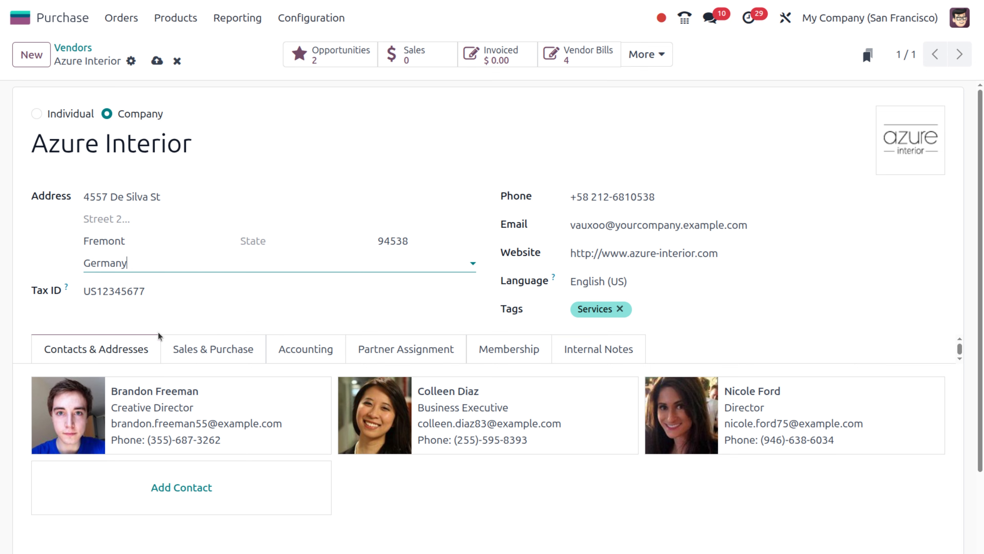
# Set the supplier currency to EUR in Azure Interior's purchase settings and save the vendor record.
pyautogui.click(240, 349)
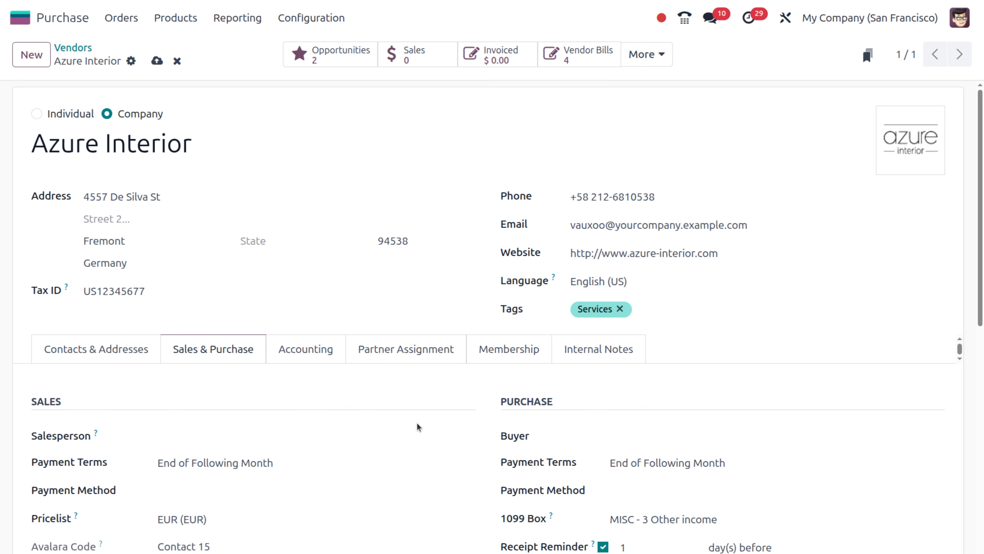
pyautogui.scroll(-2, 418, 427)
pyautogui.scroll(-3, 418, 427)
pyautogui.click(635, 402)
pyautogui.click(639, 428)
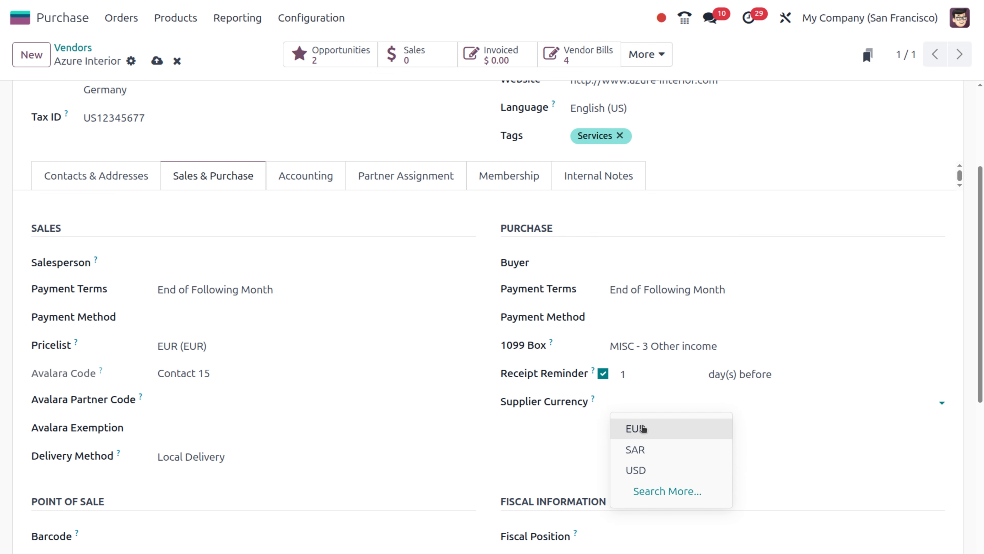
pyautogui.scroll(5, 479, 385)
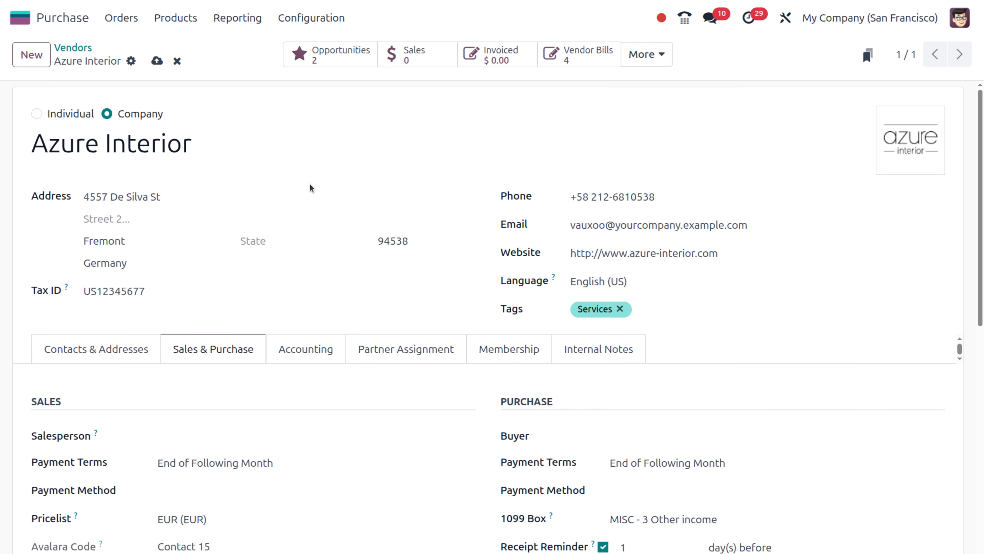
pyautogui.click(157, 62)
# Create a product named "smart watch", mark it as a favourite, and enable inventory tracking for it.
pyautogui.click(167, 20)
pyautogui.click(178, 47)
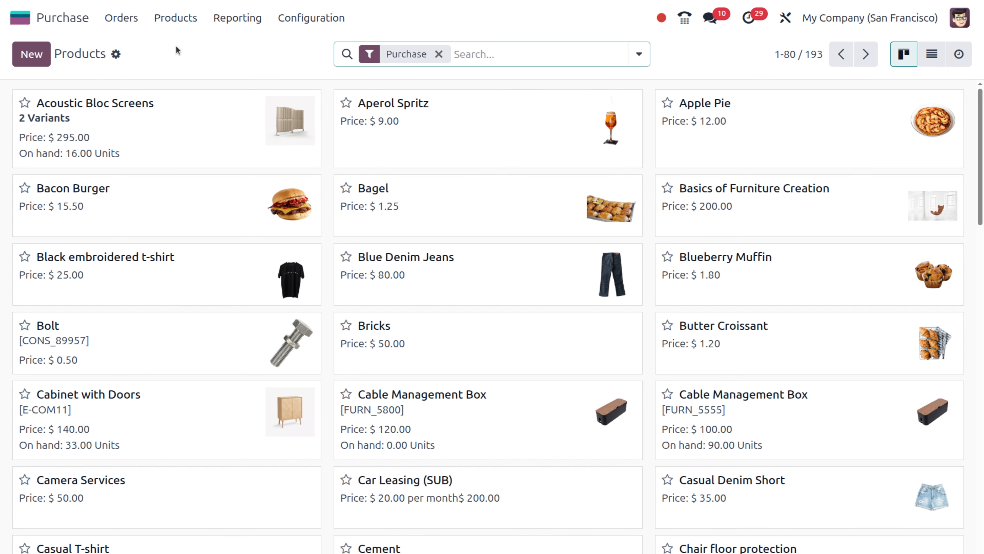
pyautogui.click(24, 51)
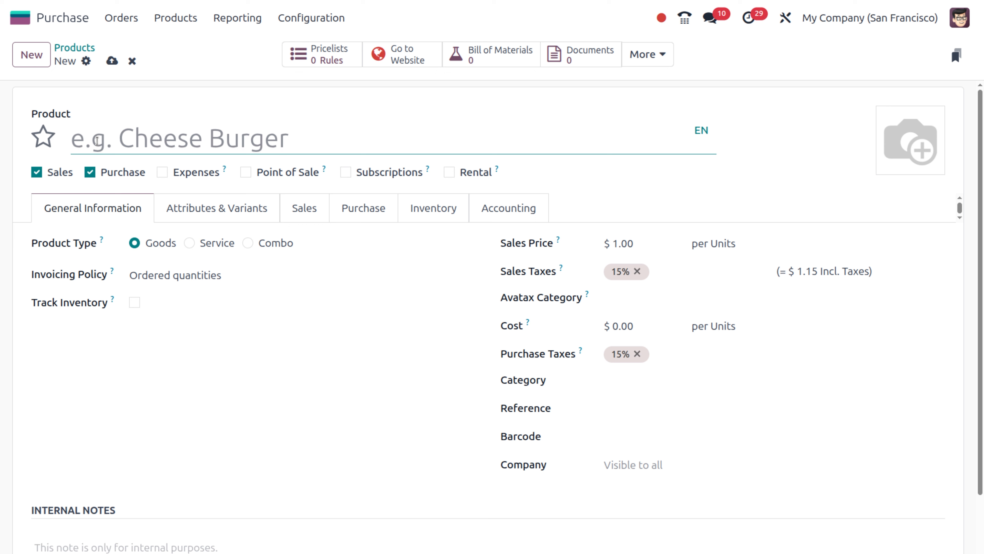
pyautogui.write('Sma')
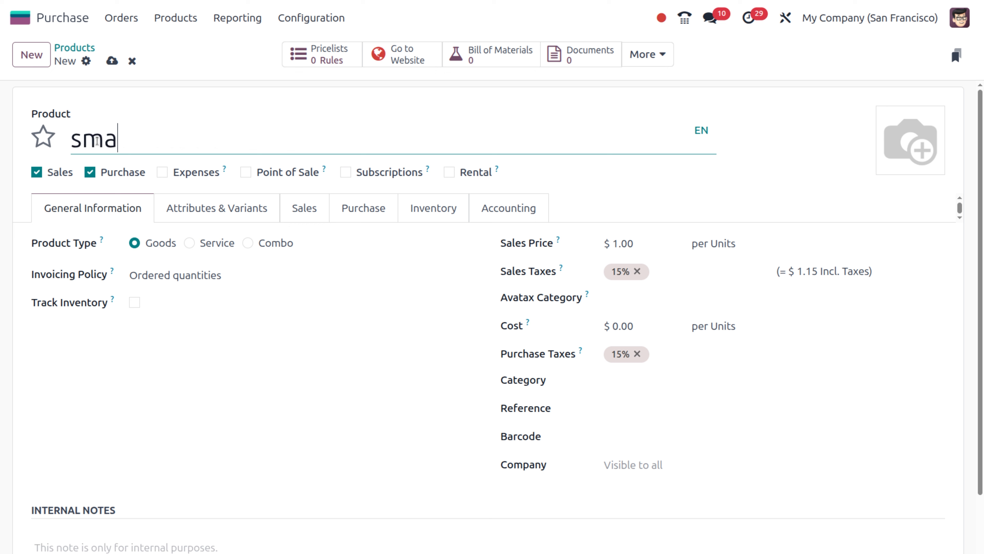
pyautogui.write('rt watch')
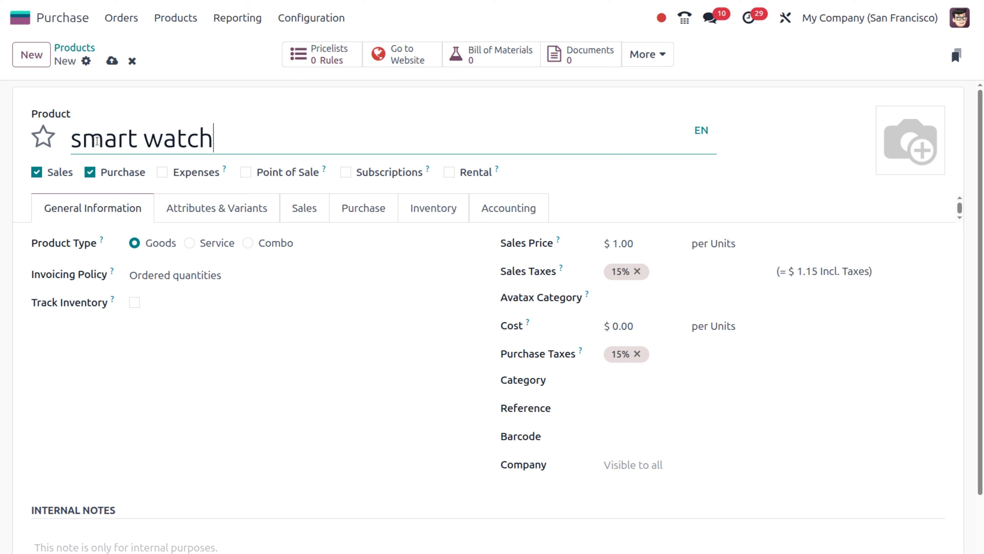
pyautogui.click(42, 137)
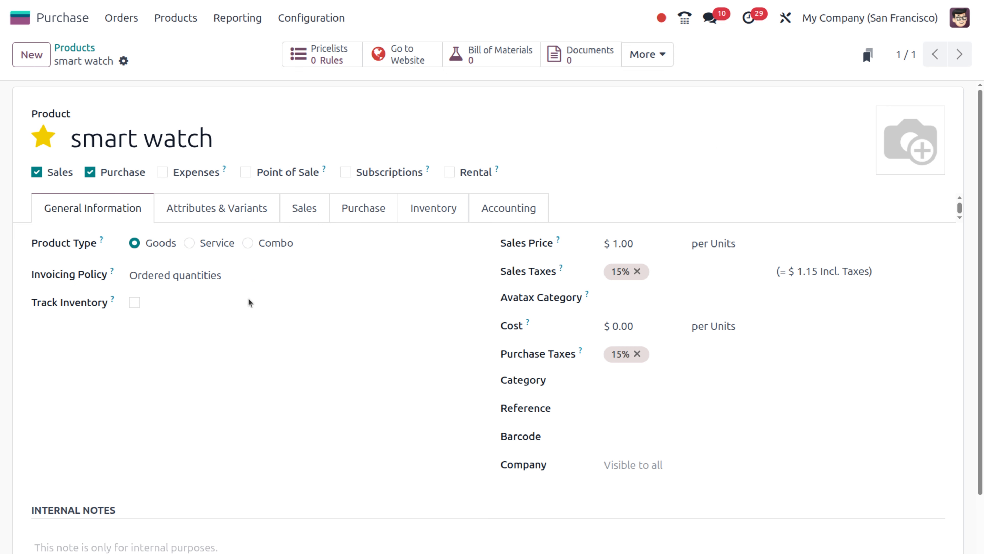
pyautogui.click(134, 302)
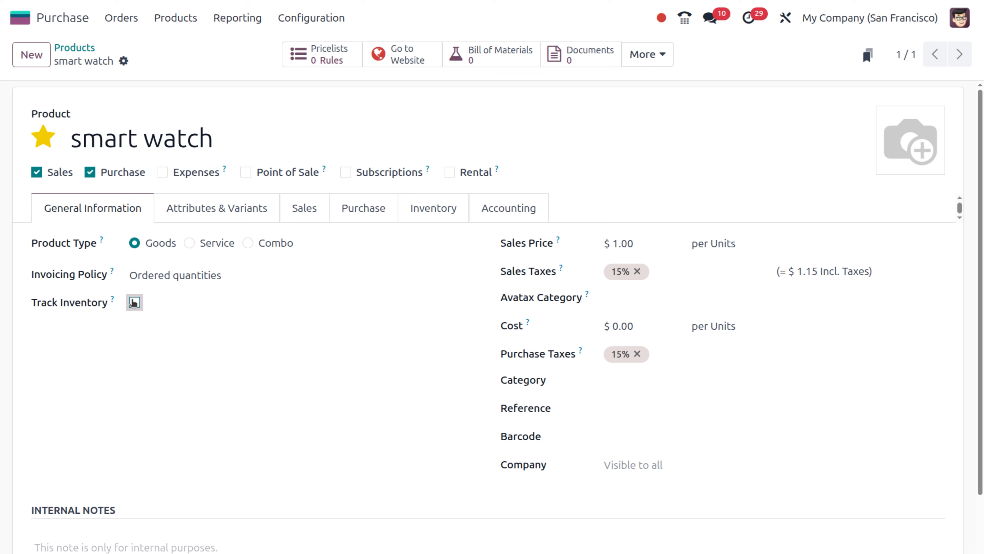
# Add Azure Interior as the smart watch's vendor with quantity 1 and unit price 45 EUR, and save the product.
pyautogui.click(369, 214)
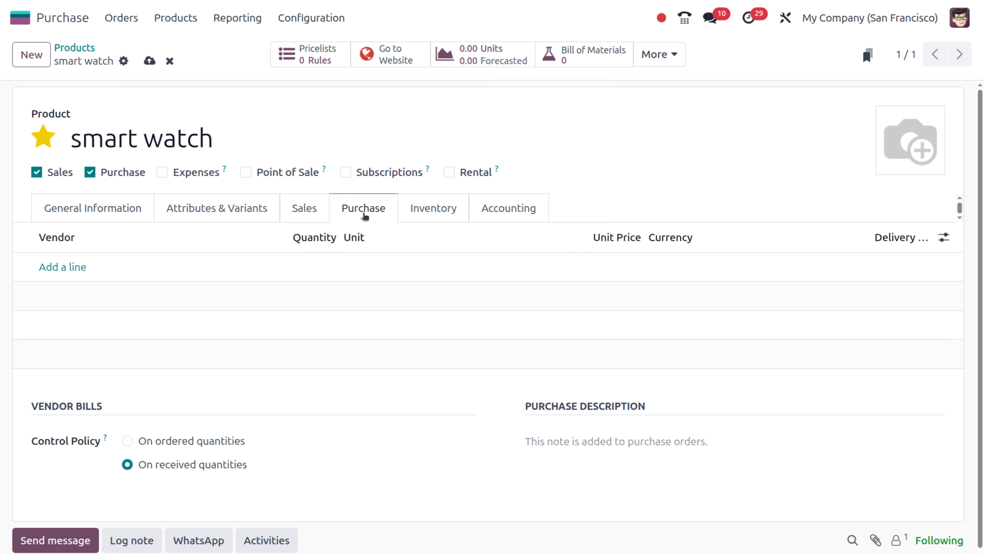
pyautogui.click(78, 267)
pyautogui.click(79, 267)
pyautogui.write('azure')
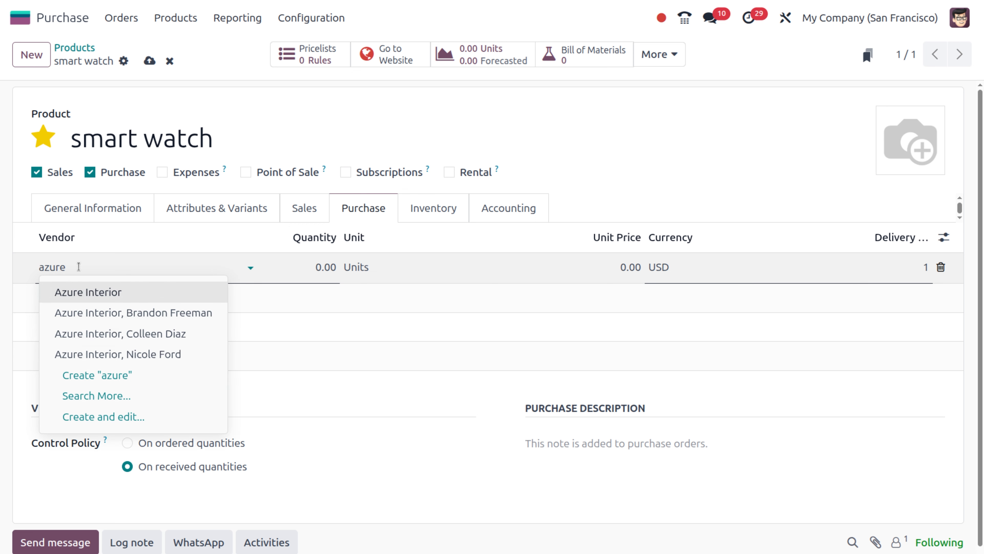
pyautogui.click(95, 294)
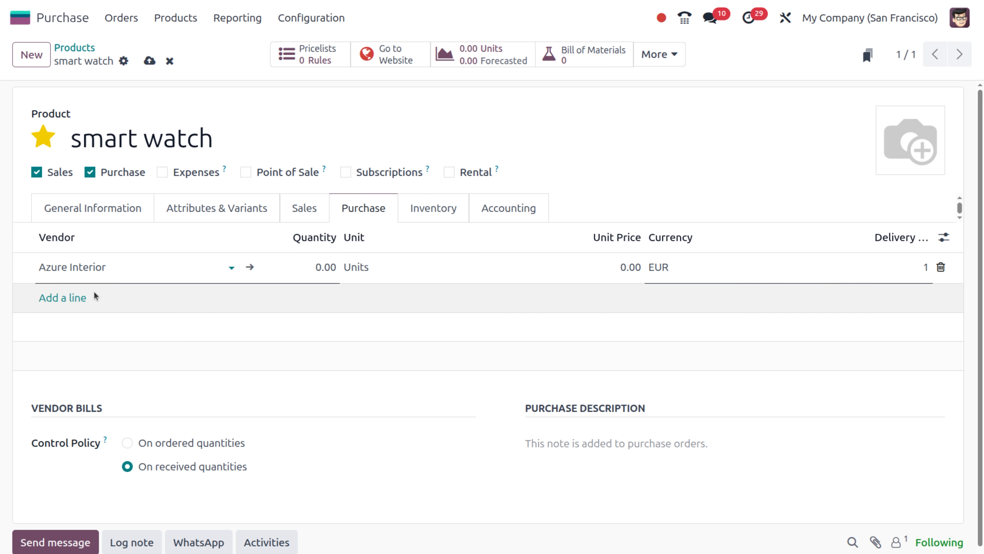
pyautogui.click(326, 267)
pyautogui.write('1')
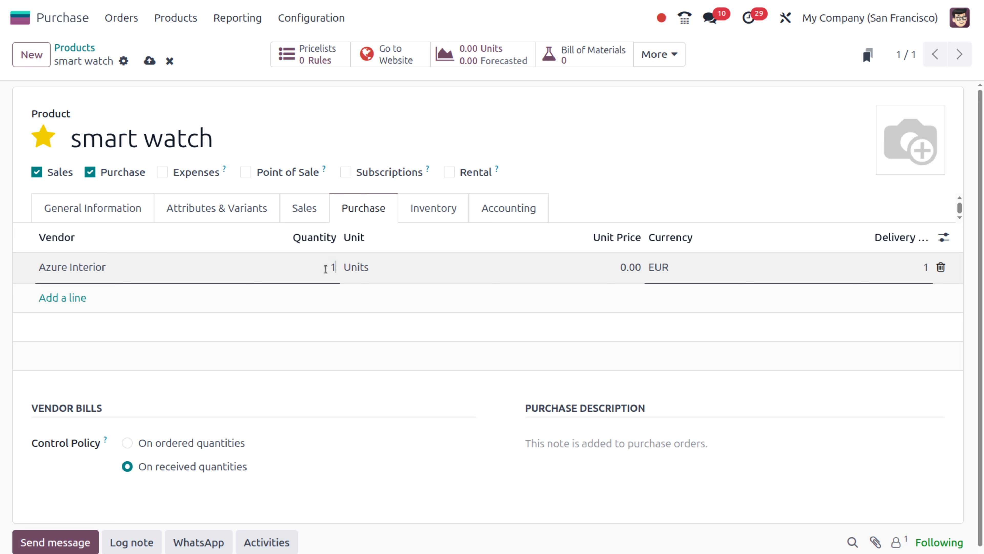
pyautogui.click(626, 272)
pyautogui.write('45')
pyautogui.click(149, 60)
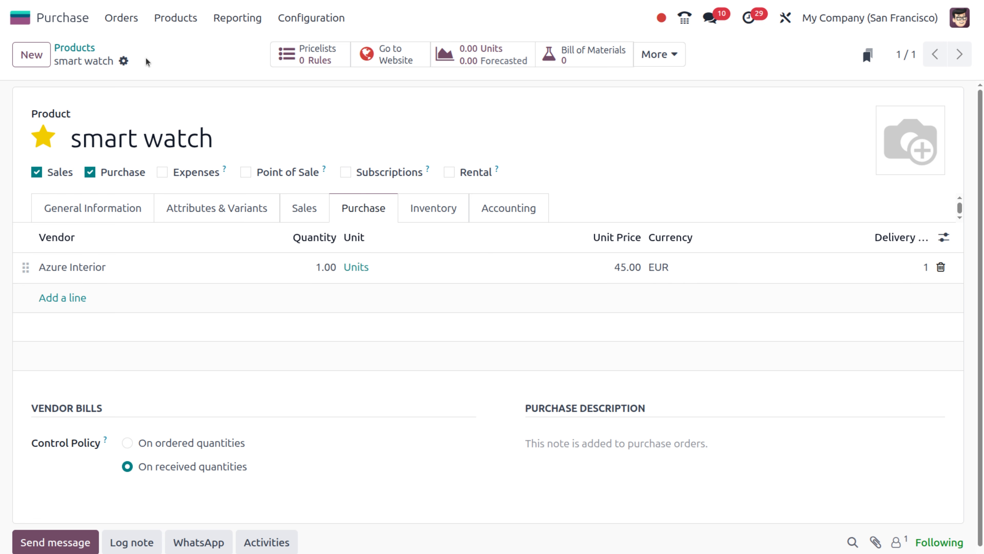
# Start a new request for quotation with Azure Interior as the vendor.
pyautogui.click(130, 23)
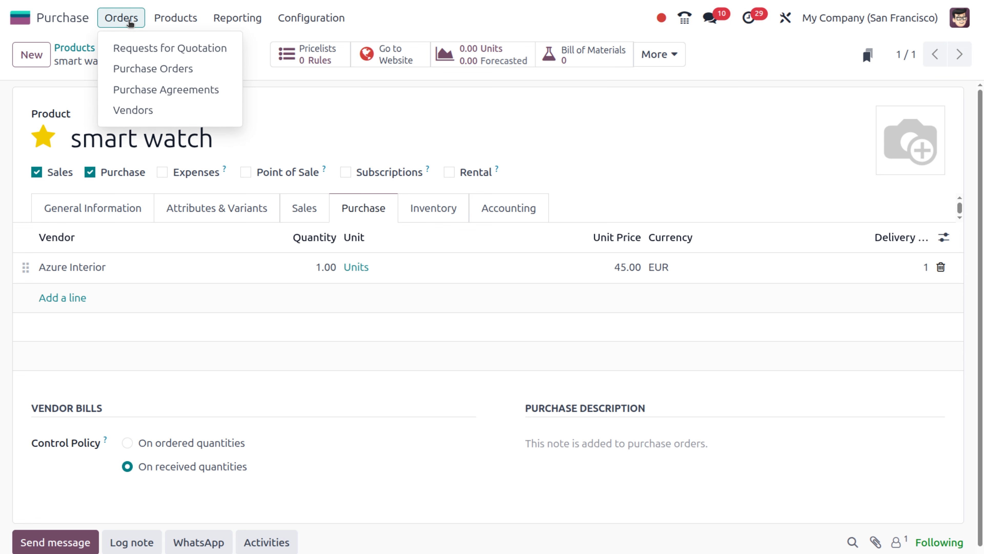
pyautogui.click(141, 49)
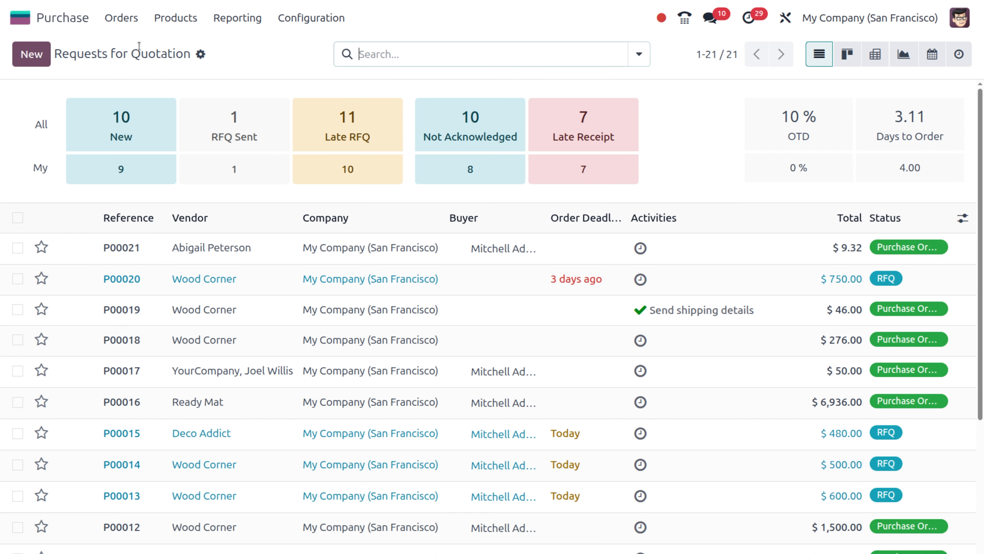
pyautogui.click(31, 54)
pyautogui.click(171, 204)
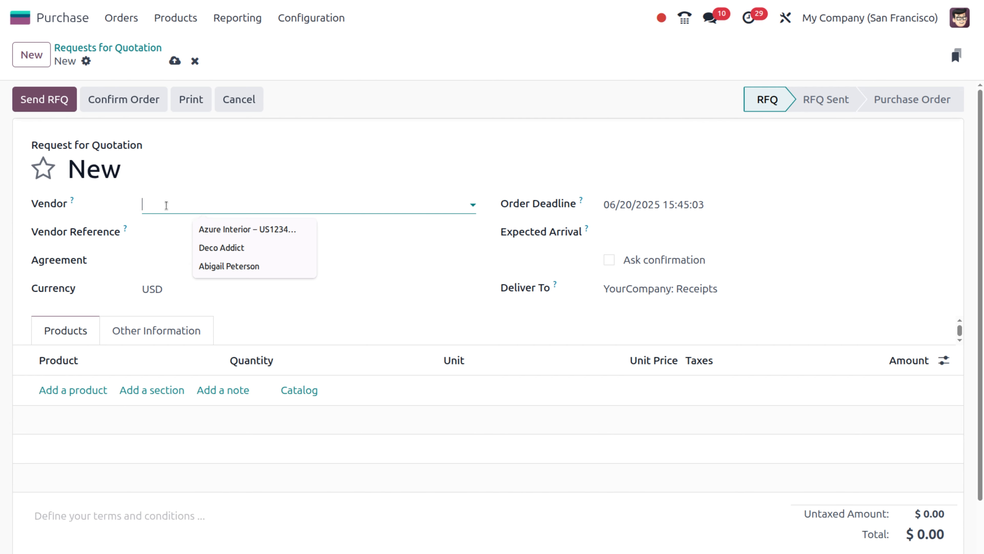
pyautogui.click(174, 232)
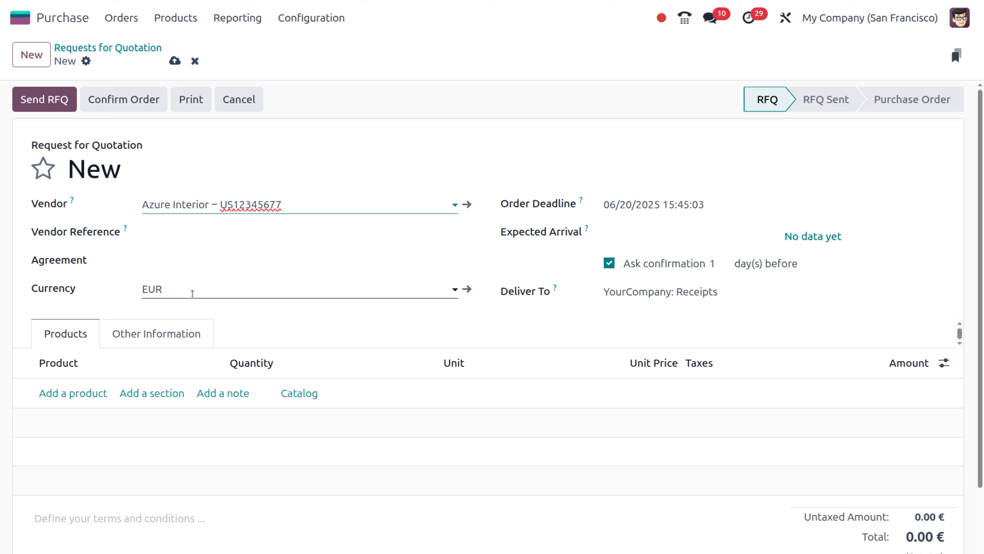
# Add the smart watch to the request for quotation with a quantity of 10, and check the order totals.
pyautogui.click(84, 393)
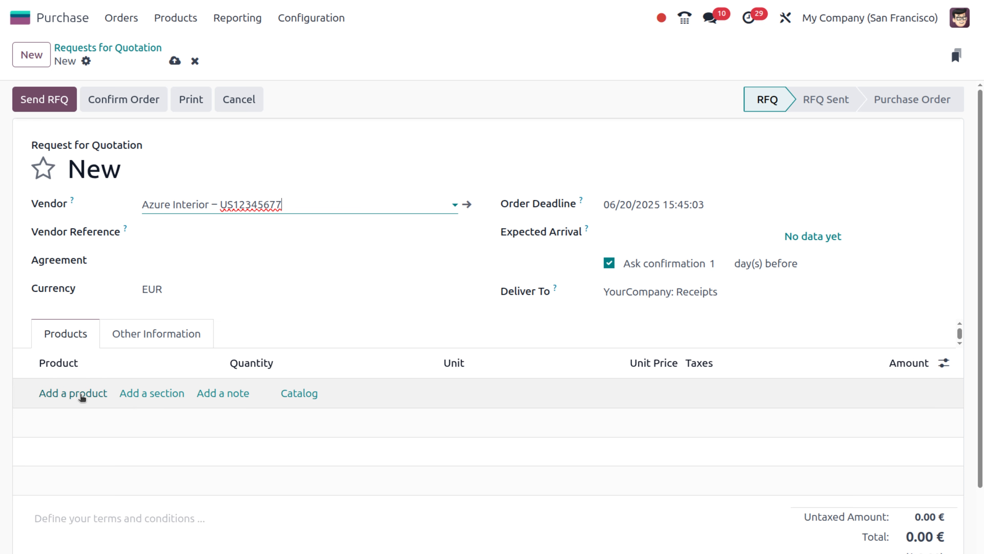
pyautogui.click(79, 394)
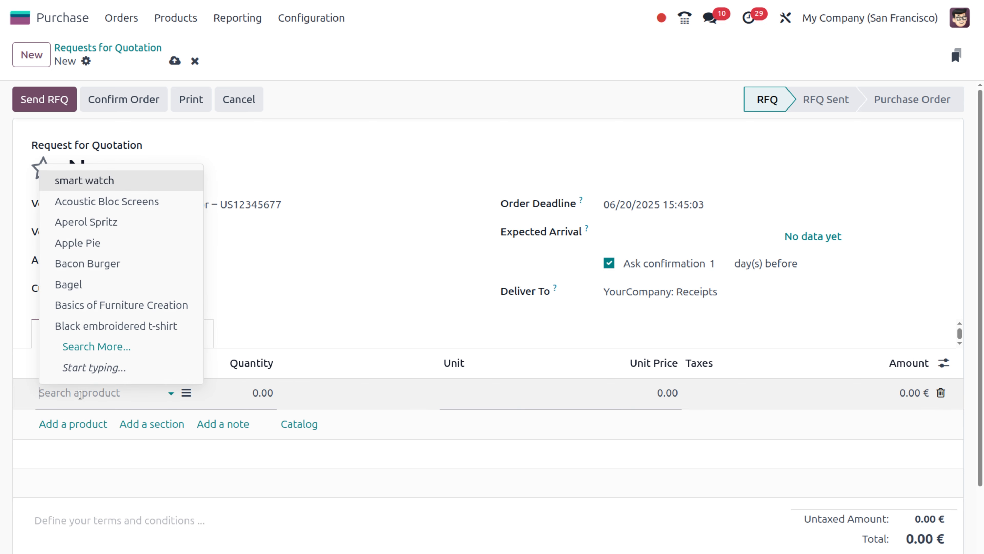
pyautogui.click(158, 185)
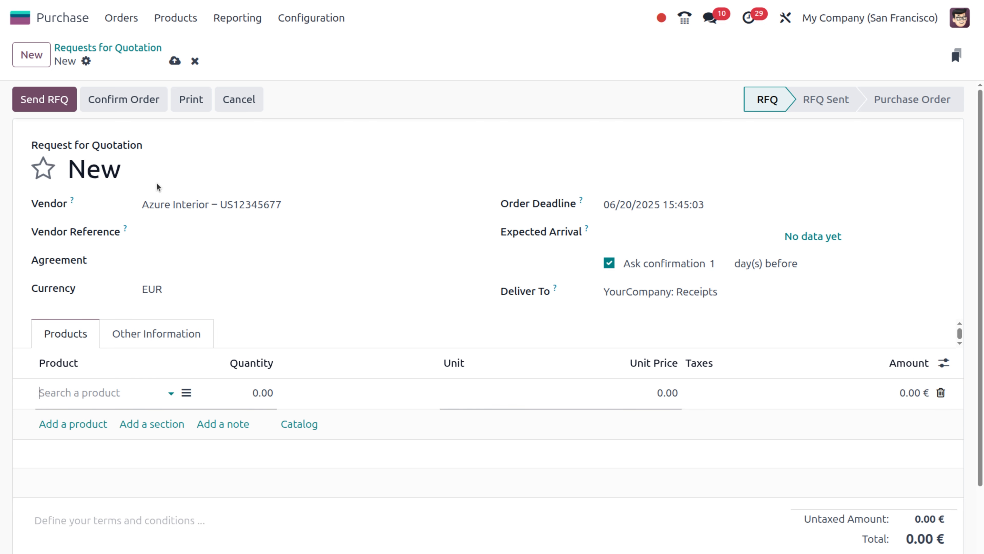
pyautogui.click(262, 392)
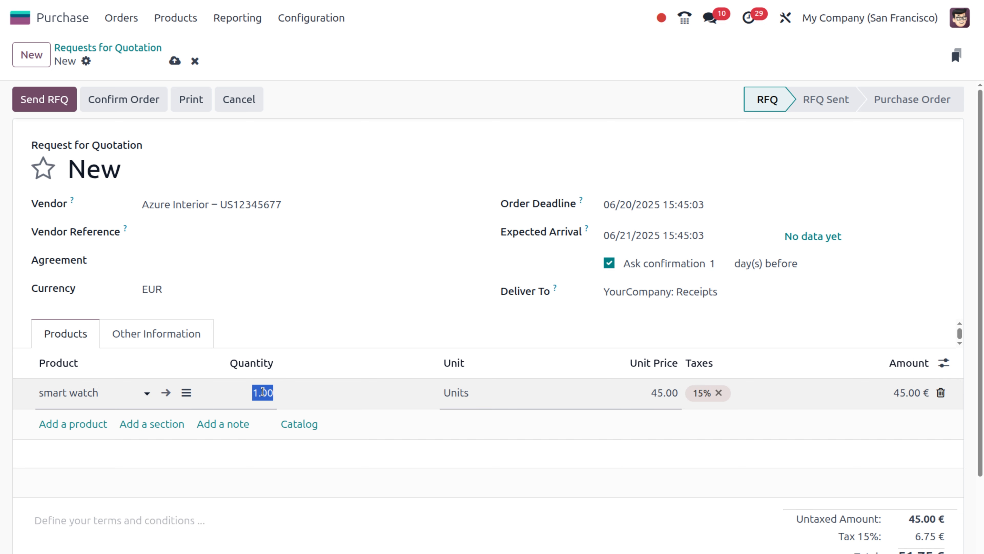
pyautogui.write('1')
pyautogui.click(511, 454)
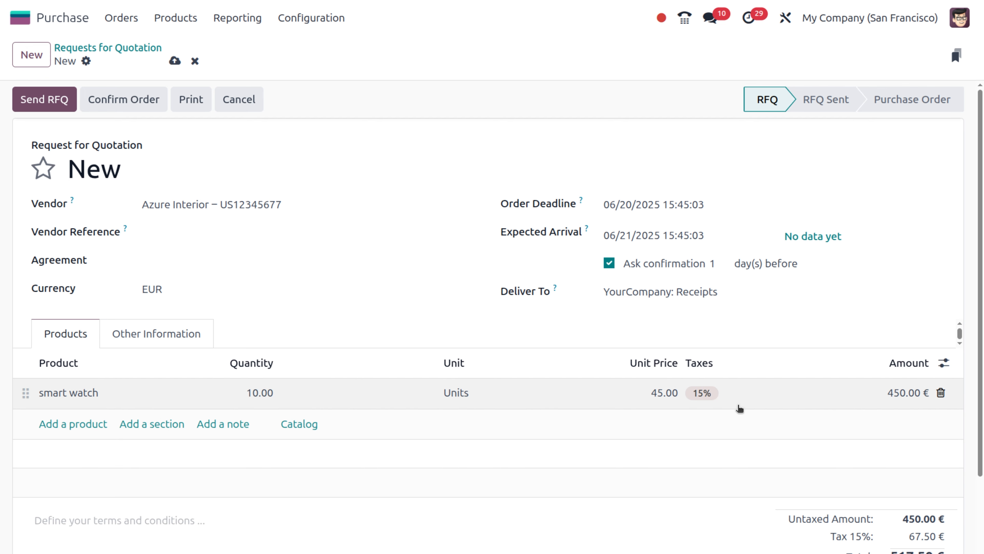
pyautogui.scroll(-5, 739, 407)
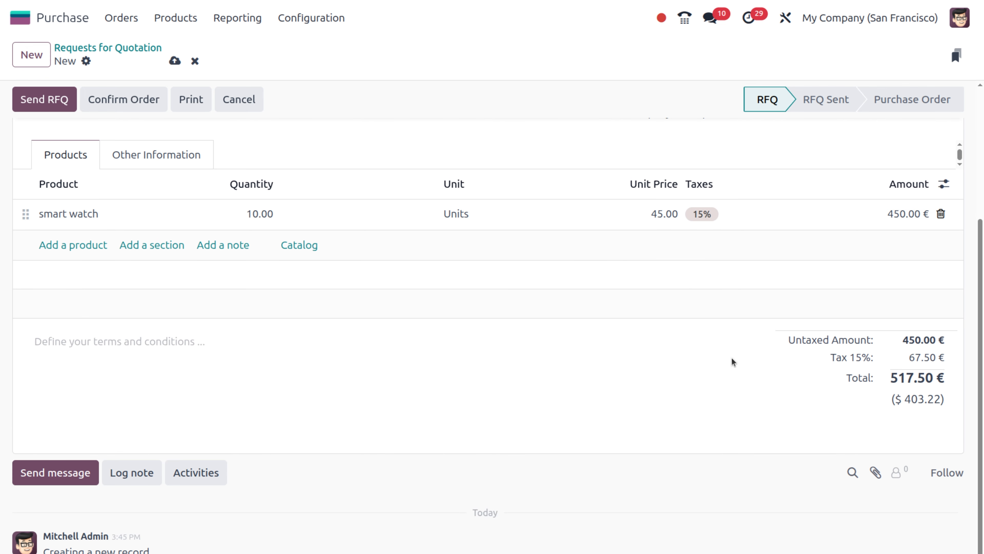
pyautogui.scroll(5, 733, 361)
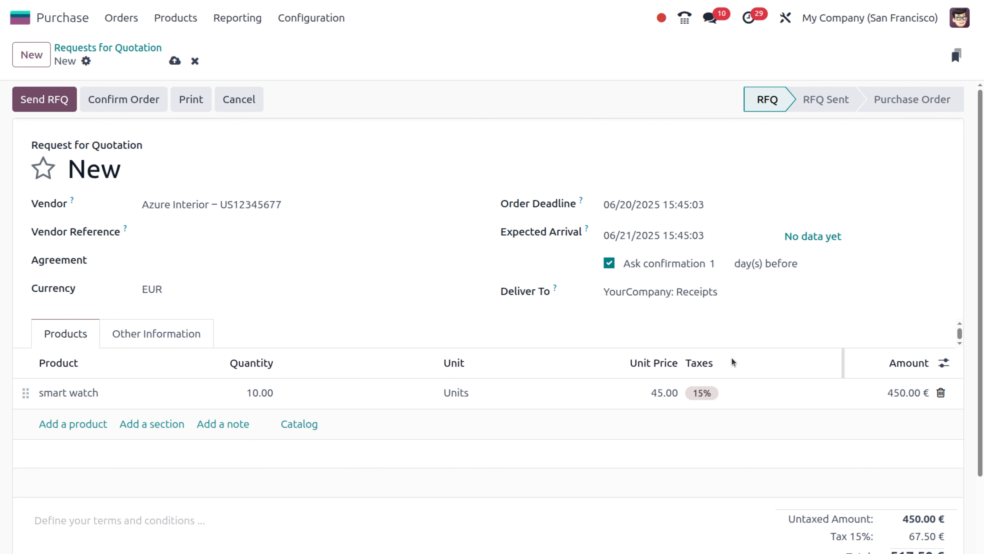
# Confirm the request as a purchase order and validate its receipt of 10 smart watches.
pyautogui.click(134, 106)
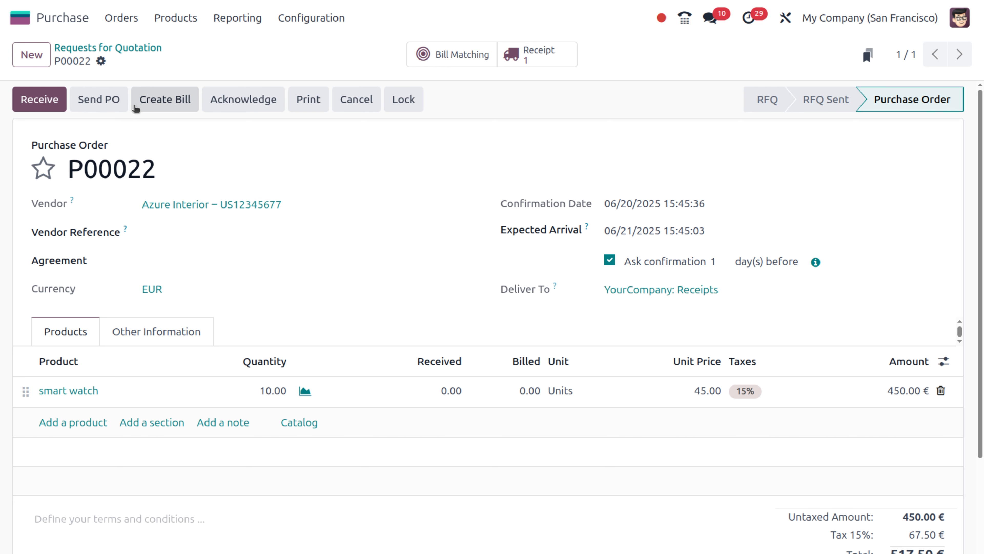
pyautogui.click(530, 58)
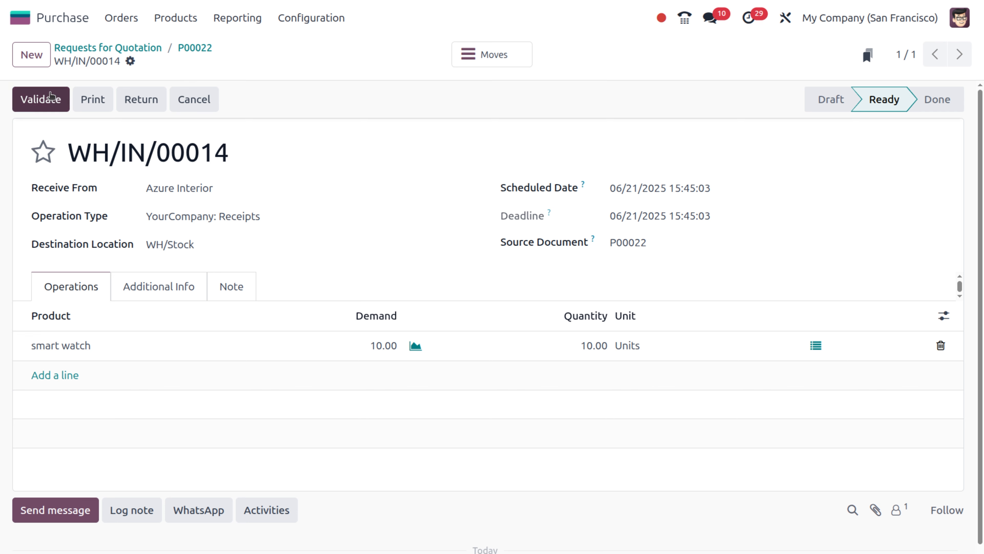
pyautogui.click(51, 95)
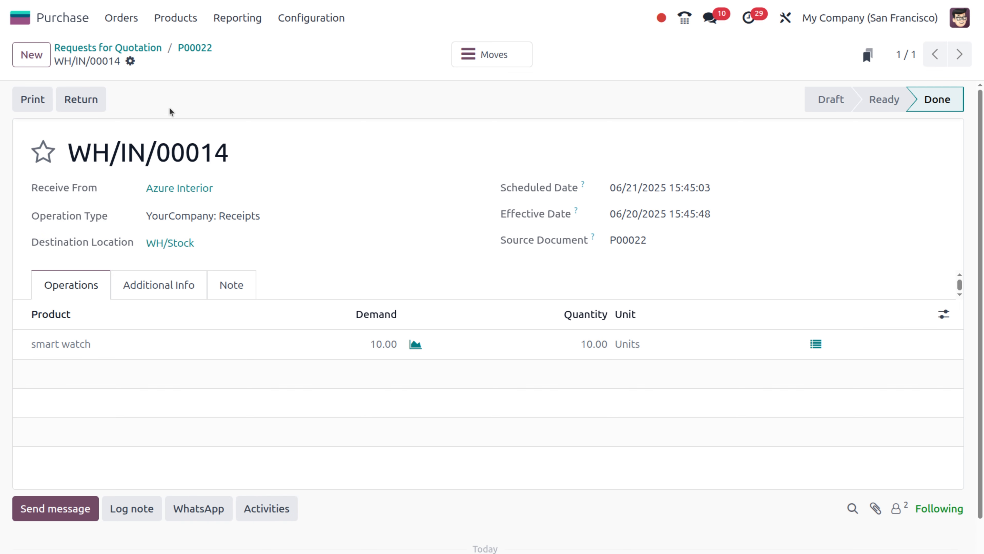
# Create and confirm the vendor bill for the received order, and pay it through the Bank journal by Manual Payment.
pyautogui.click(202, 47)
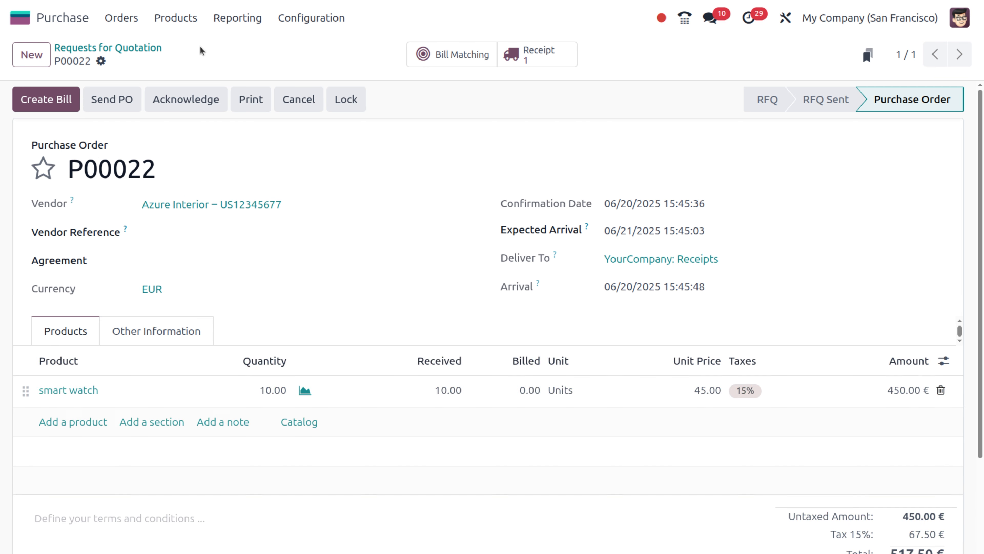
pyautogui.click(49, 101)
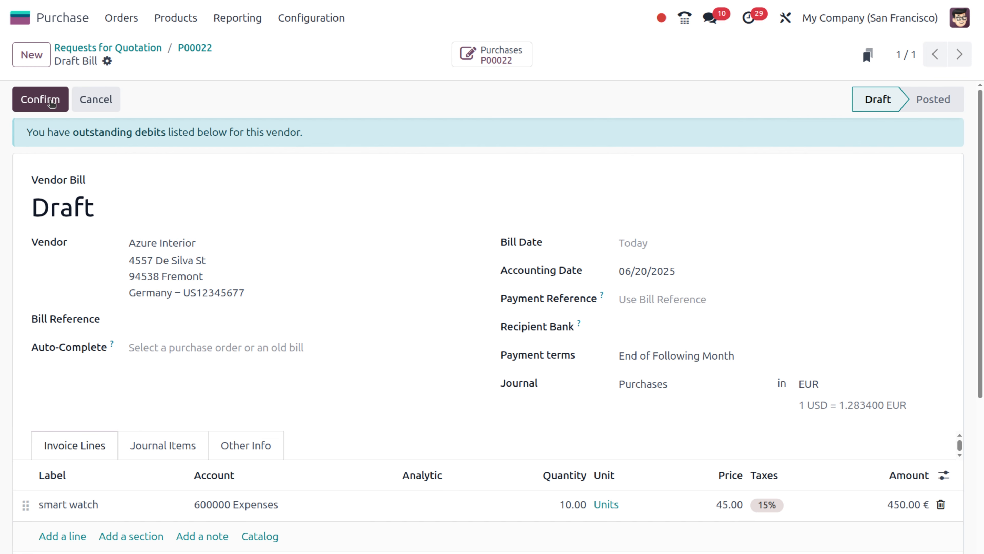
pyautogui.click(53, 102)
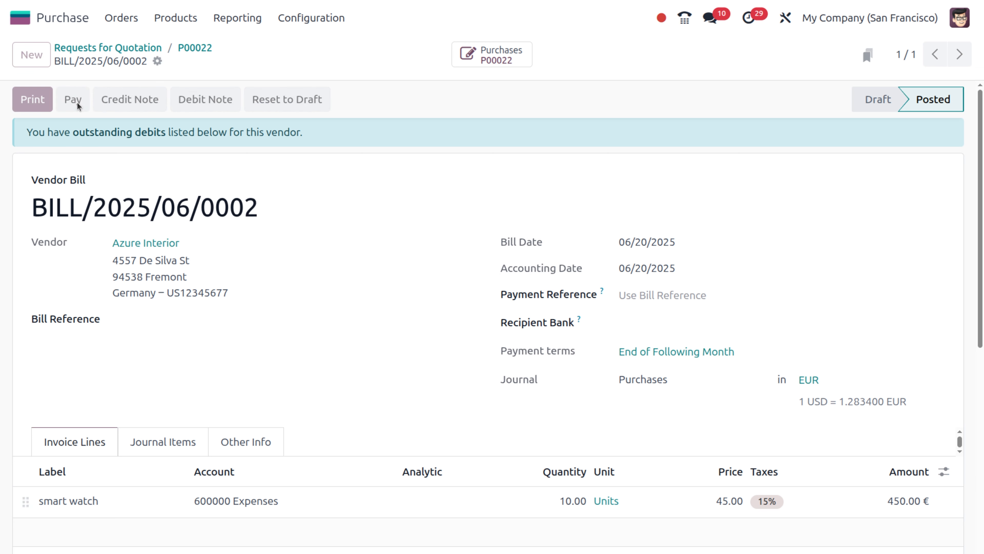
pyautogui.click(77, 105)
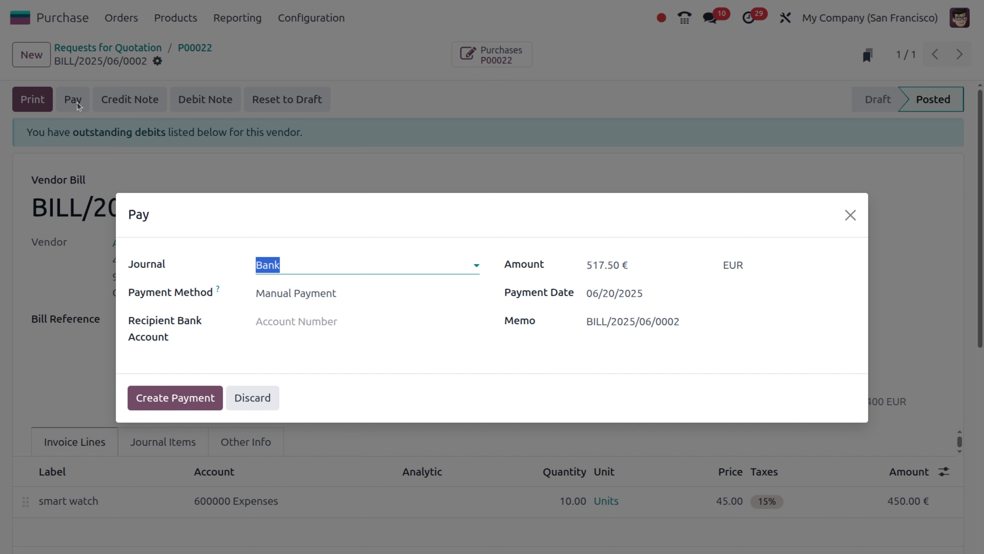
pyautogui.click(179, 407)
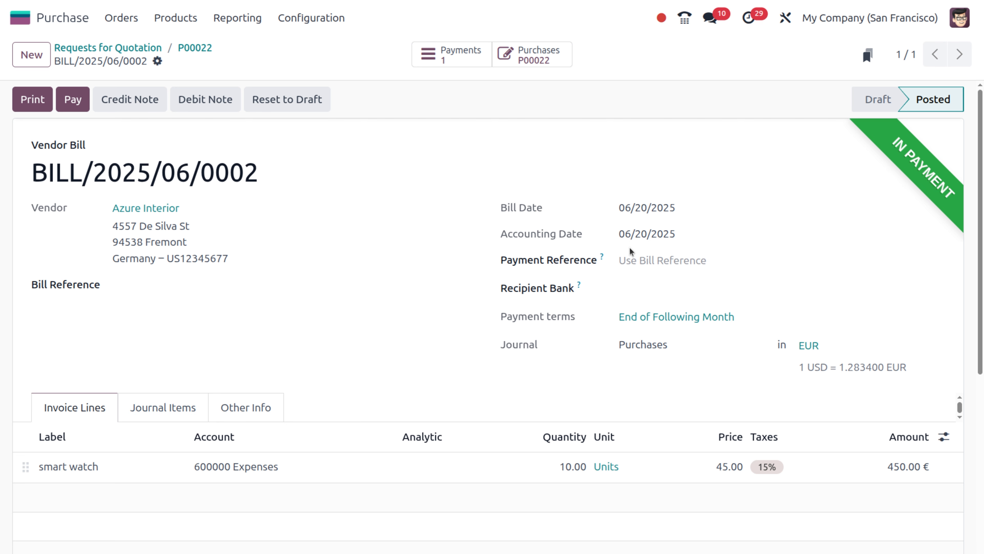
# Return to purchase order P00022, and open the Purchase Analysis report as a pivot table.
pyautogui.click(198, 49)
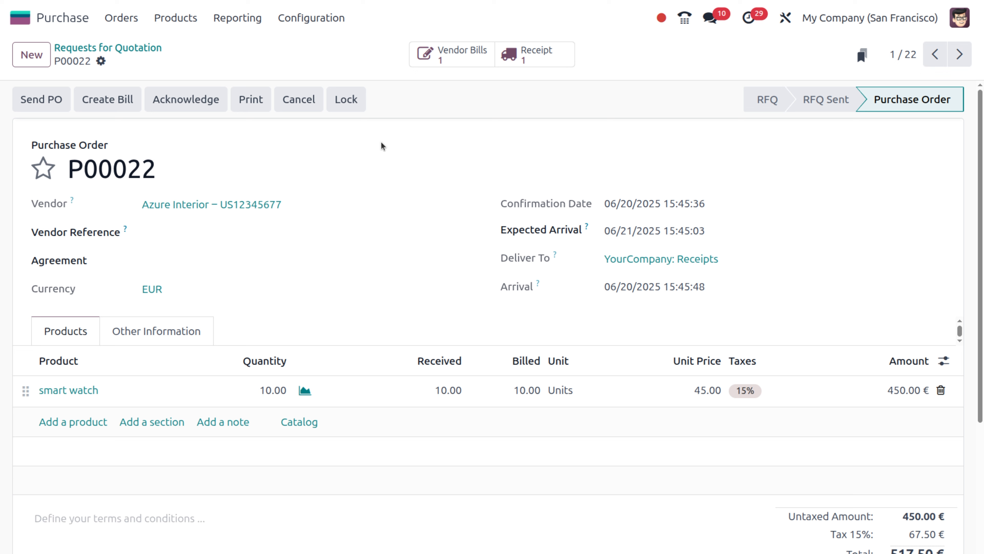
pyautogui.click(245, 19)
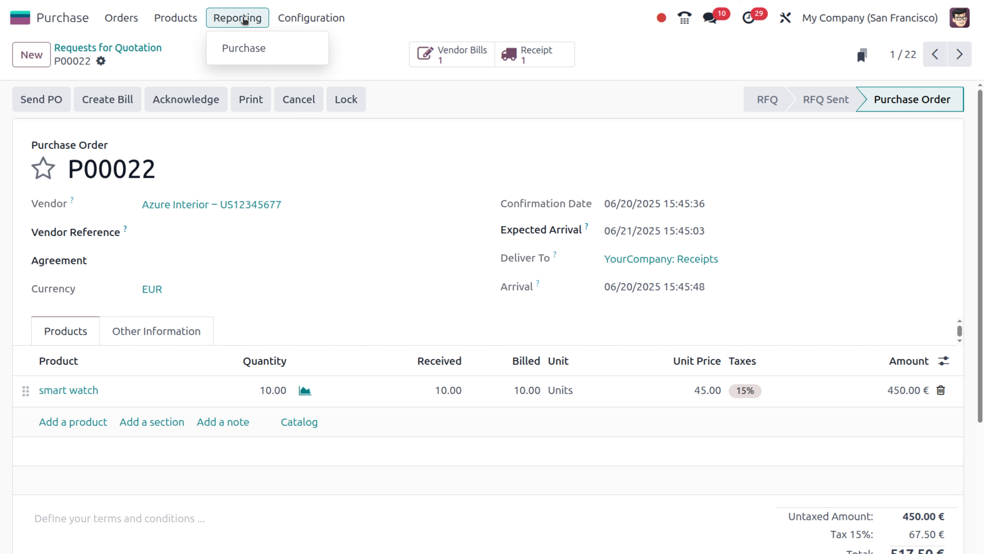
pyautogui.click(242, 46)
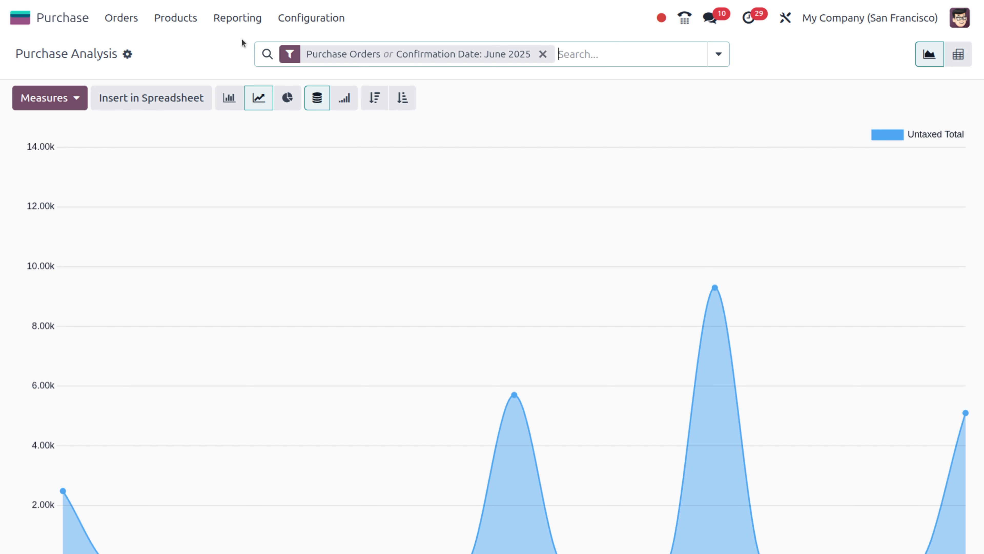
pyautogui.click(958, 53)
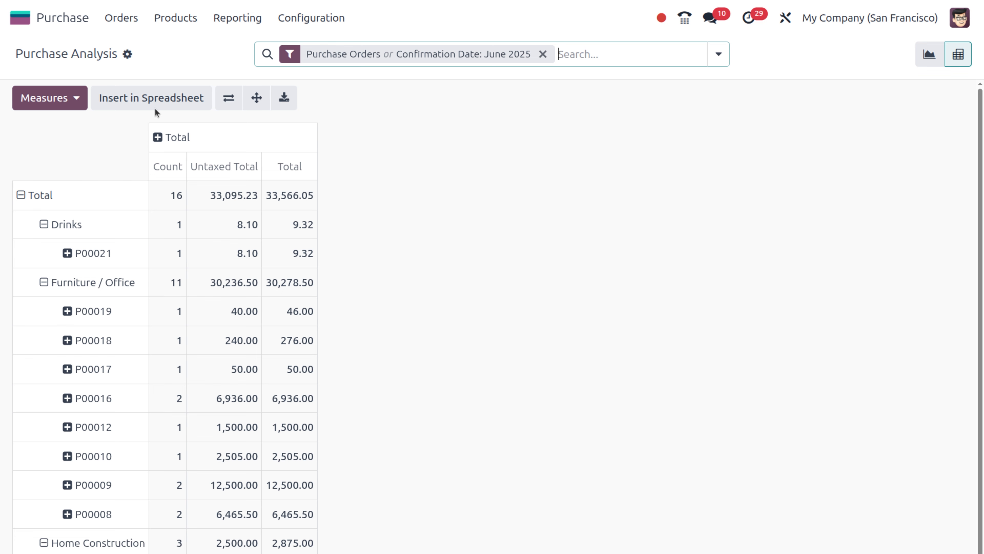
# Flip the pivot table's axes and open the records behind the untaxed total of order P00022.
pyautogui.click(228, 98)
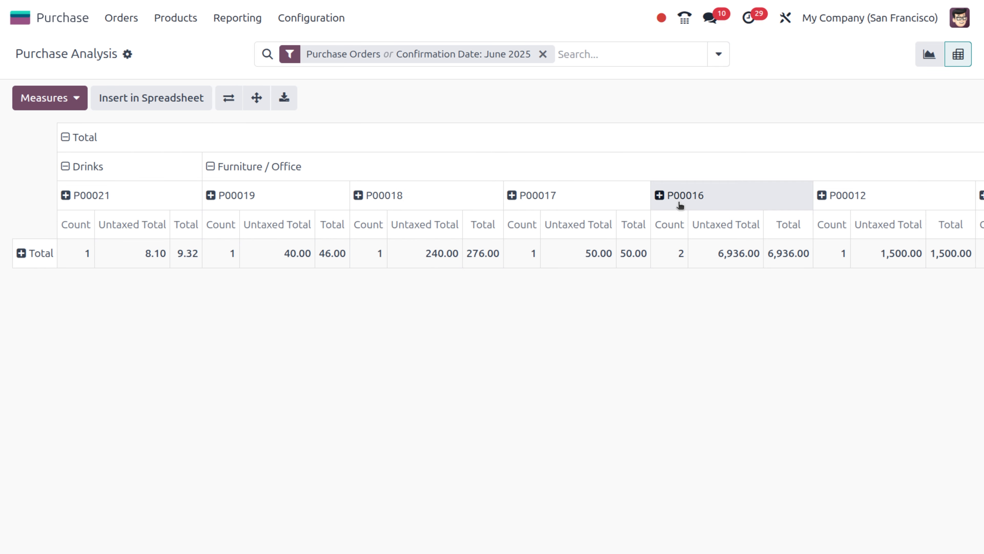
pyautogui.hscroll(15, 681, 203)
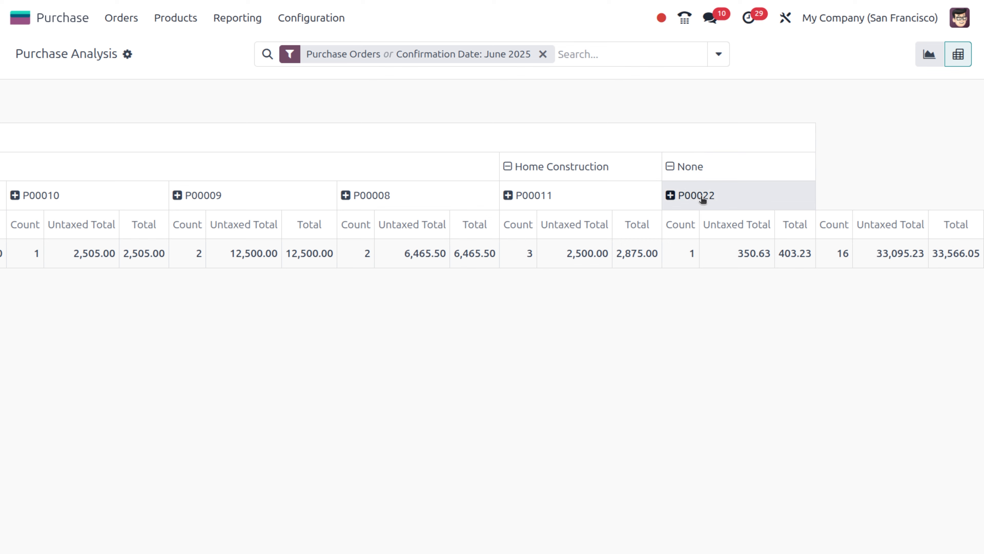
pyautogui.click(748, 254)
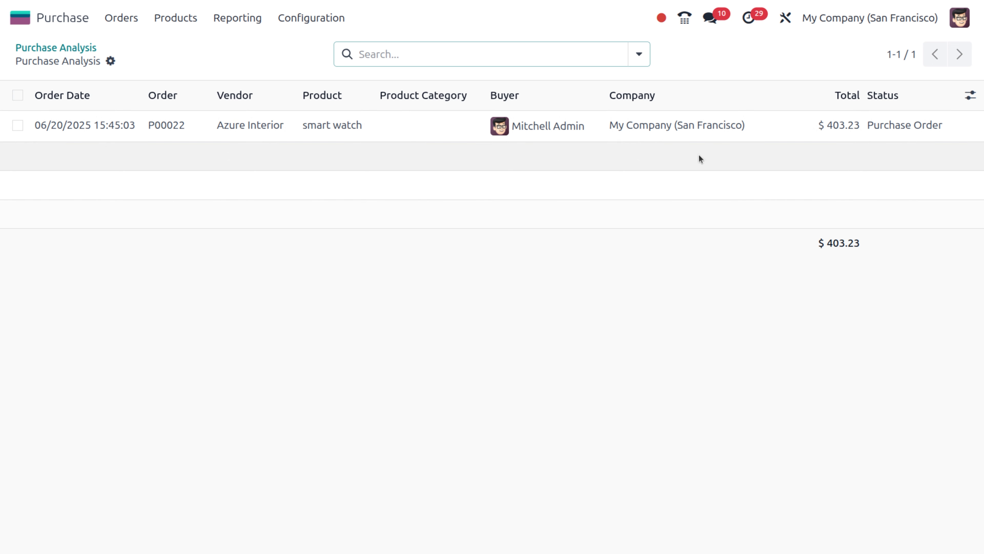
# Switch to the Accounting app and examine the Azure Interior bill entries under 211000 Account Payable in the General Ledger.
pyautogui.click(79, 22)
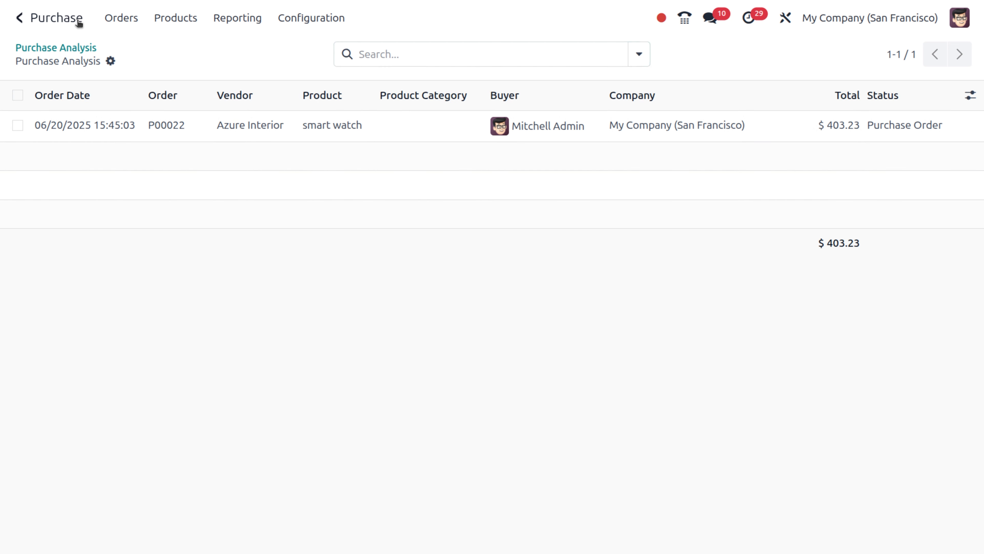
pyautogui.write('acc')
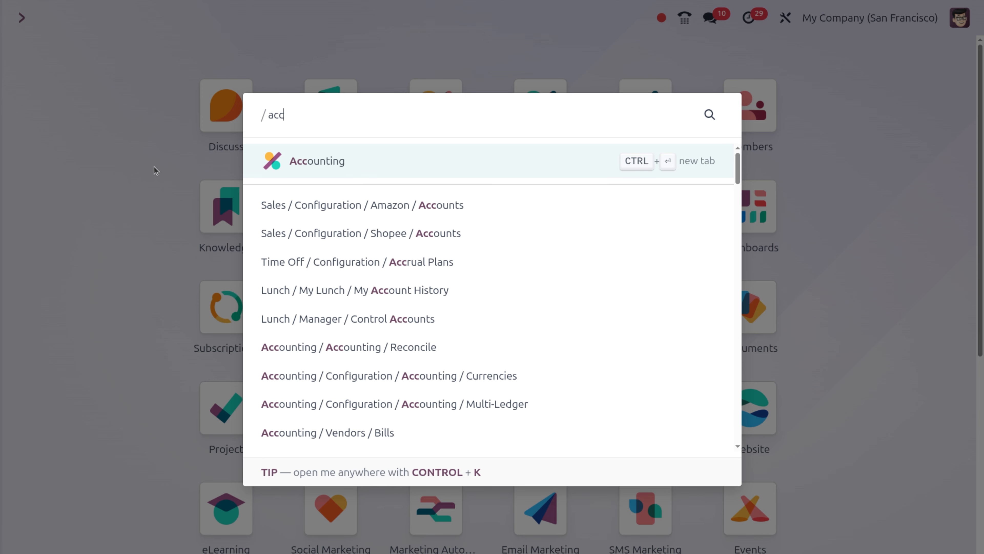
pyautogui.click(344, 170)
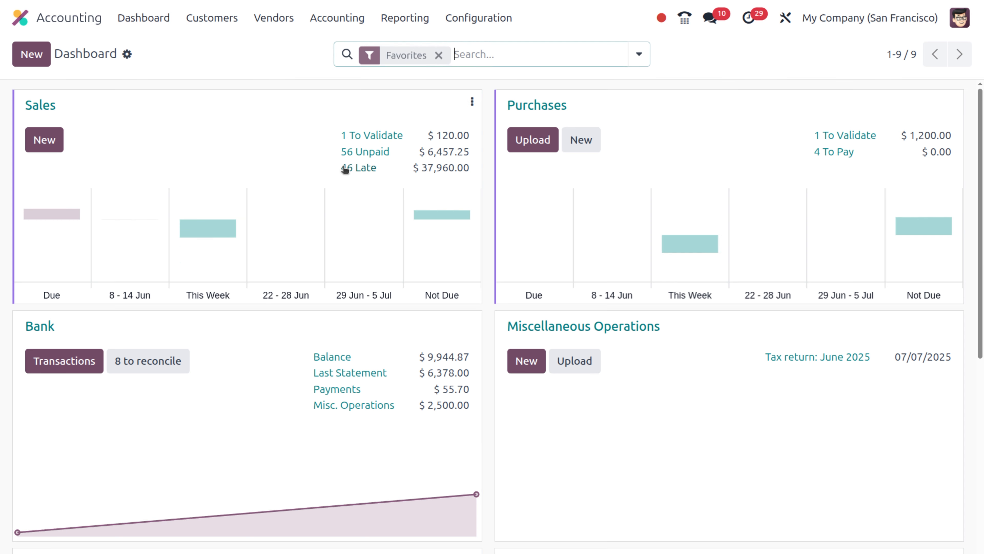
pyautogui.click(421, 19)
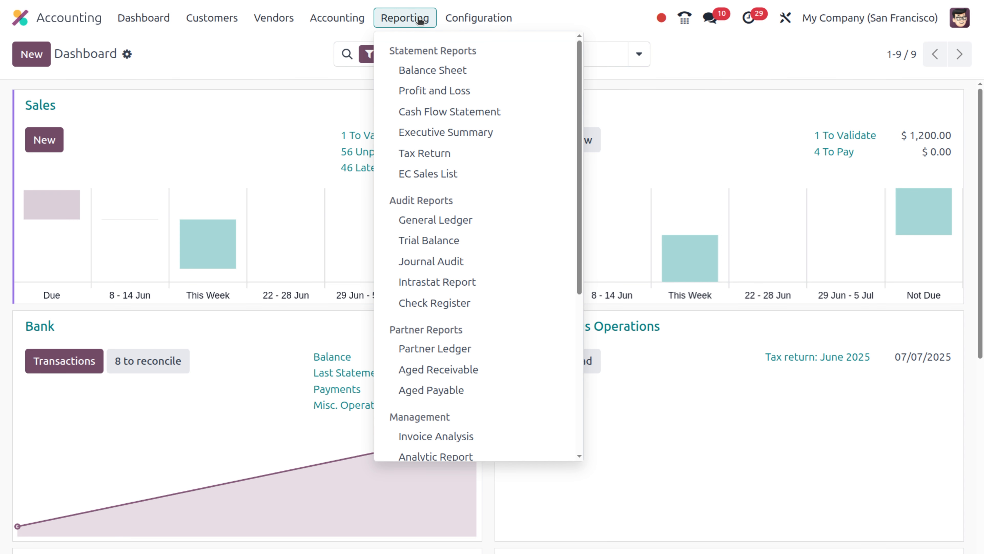
pyautogui.click(435, 220)
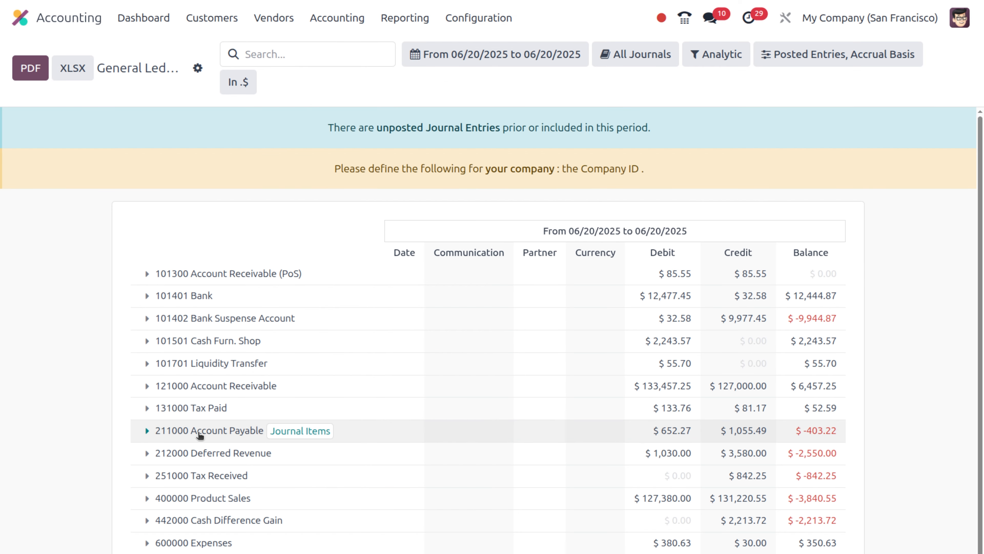
pyautogui.click(146, 431)
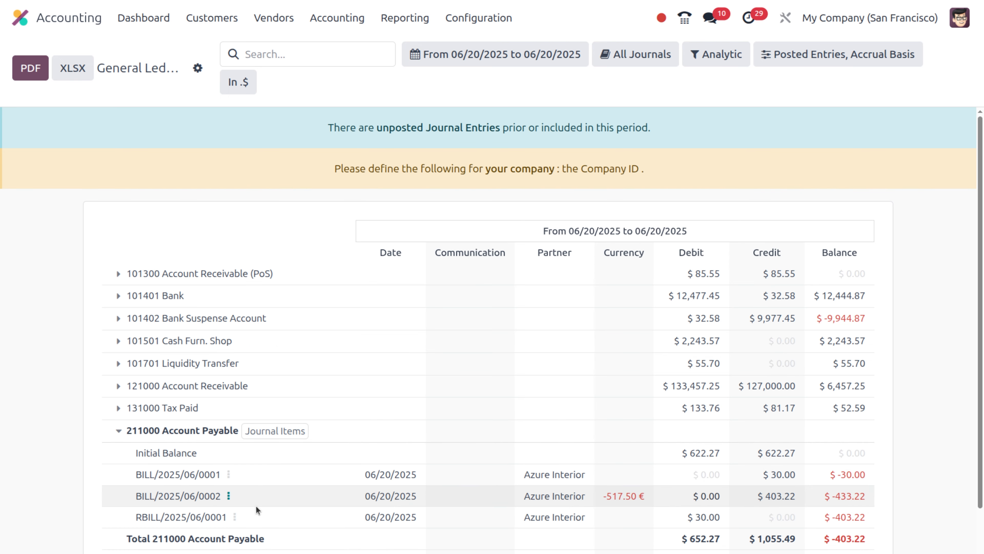
pyautogui.scroll(-3, 256, 508)
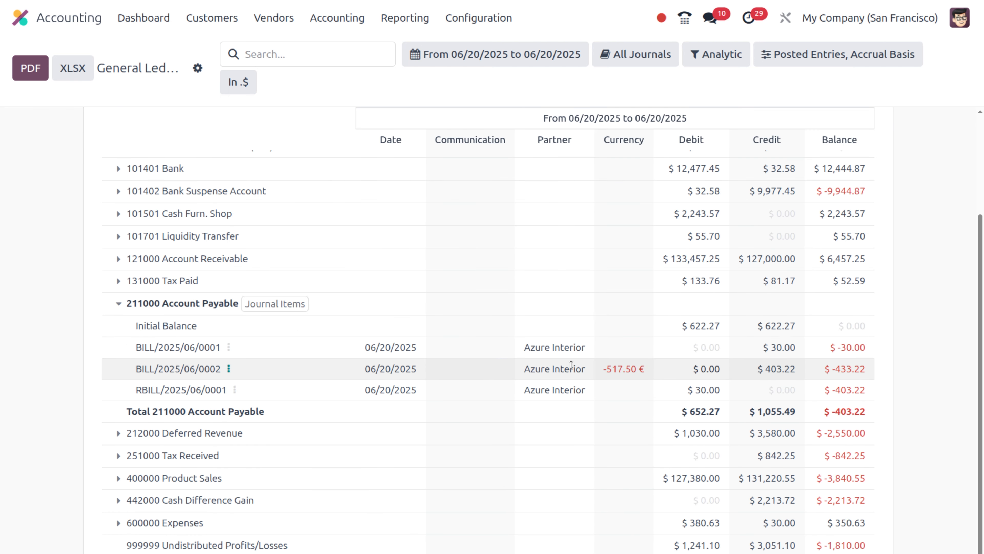